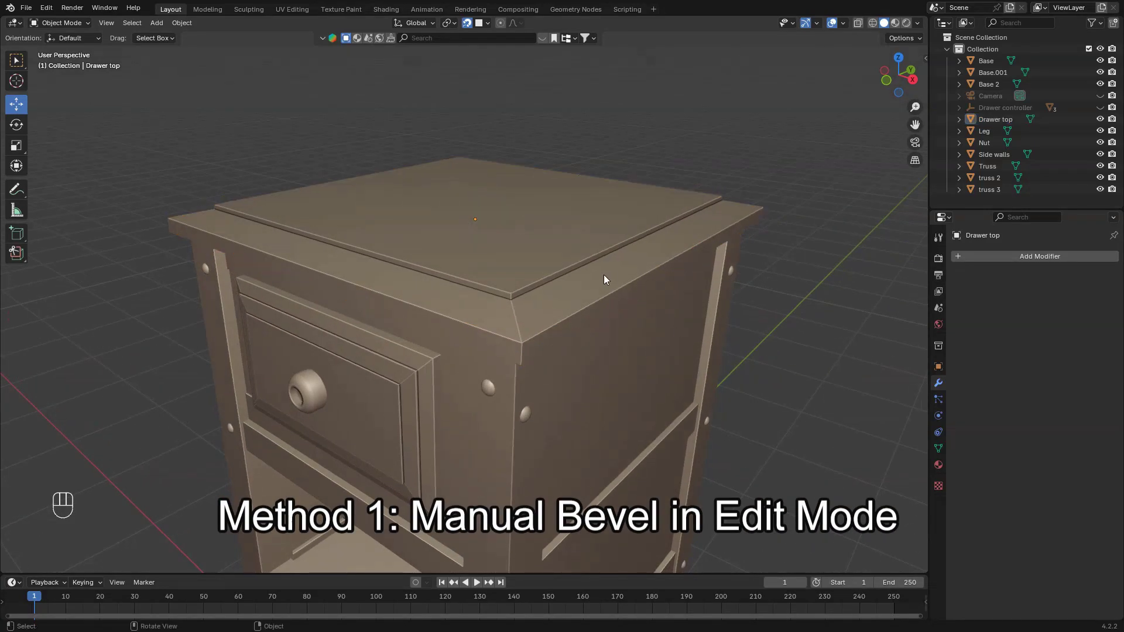
# Step: Open the drawer top's mesh in Edit Mode
pyautogui.click(582, 267)
pyautogui.moveTo(641, 374); pyautogui.dragTo(629, 370, button='middle')
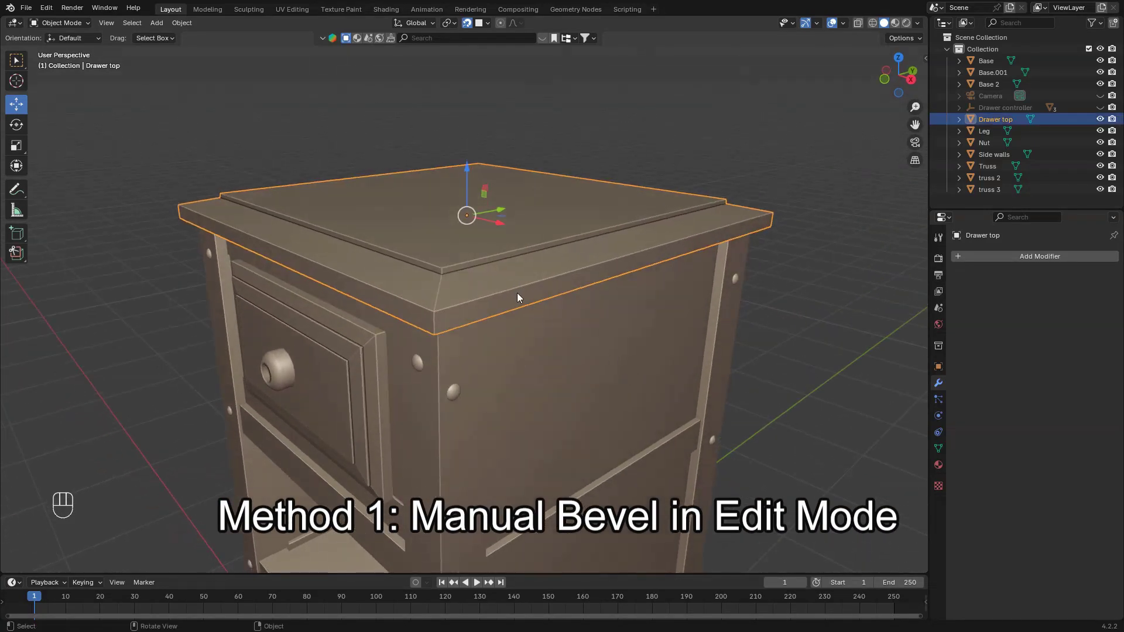
pyautogui.press('Tab')
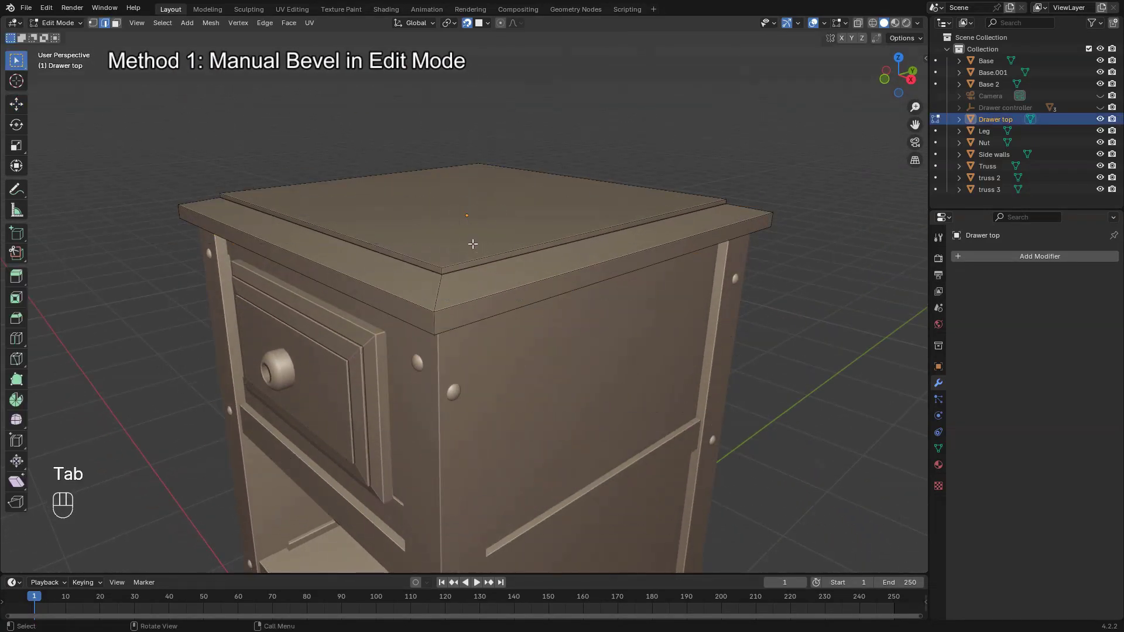
pyautogui.moveTo(488, 274); pyautogui.dragTo(502, 285, button='middle')
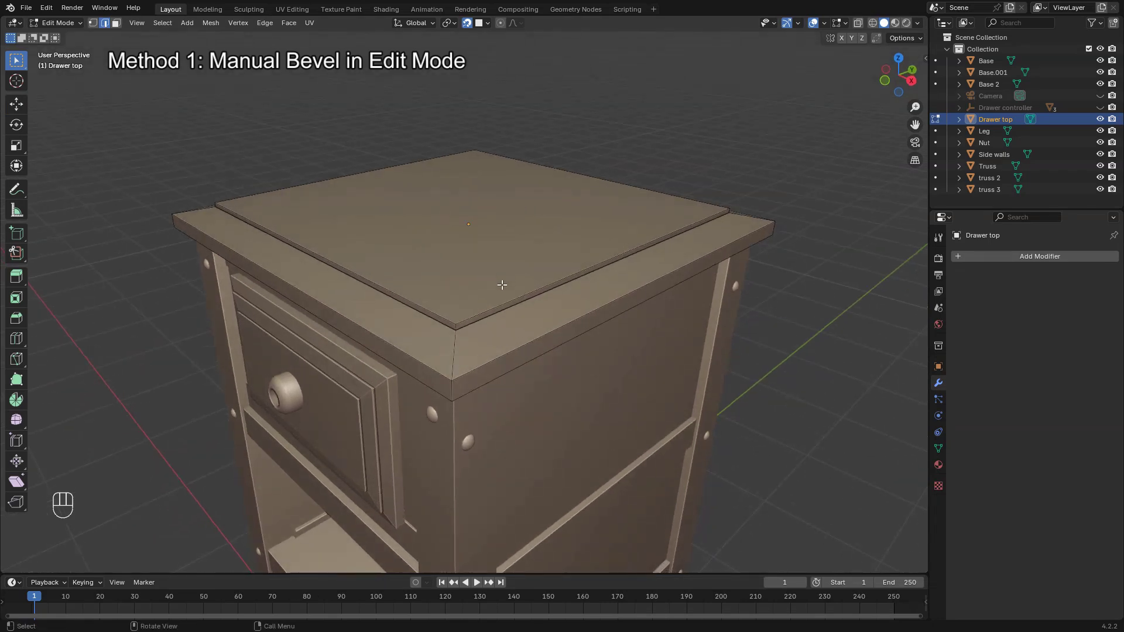
# Step: Select the upper outer edge loop around the rim of the drawer top
pyautogui.click(531, 343)
pyautogui.moveTo(532, 391); pyautogui.dragTo(449, 391, button='middle')
pyautogui.hotkey('ctrl', 'z')
pyautogui.hotkey('ctrl', 'z')
pyautogui.keyDown('shift'); pyautogui.click(325, 359); pyautogui.keyUp('shift')
pyautogui.moveTo(604, 350); pyautogui.dragTo(547, 384, button='middle')
pyautogui.keyDown('alt'); pyautogui.keyDown('shift'); pyautogui.click(479, 354); pyautogui.keyUp('shift'); pyautogui.keyUp('alt')
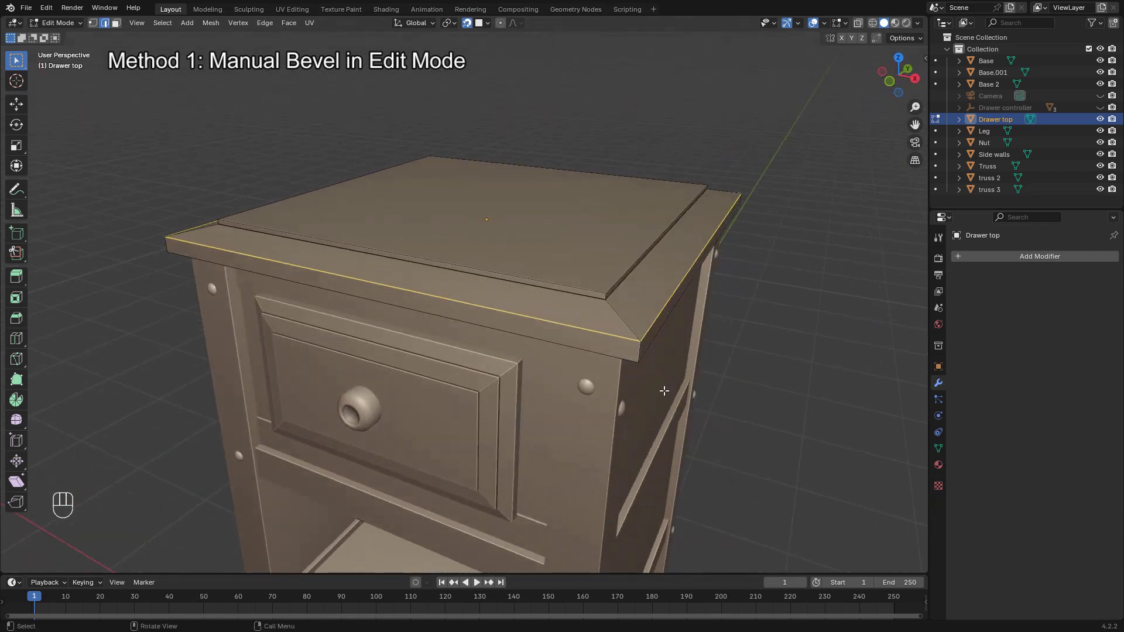
# Step: Bevel the selected rim edges with an offset of about 0.067 m and 4 segments
pyautogui.hotkey('ctrl', 'b')
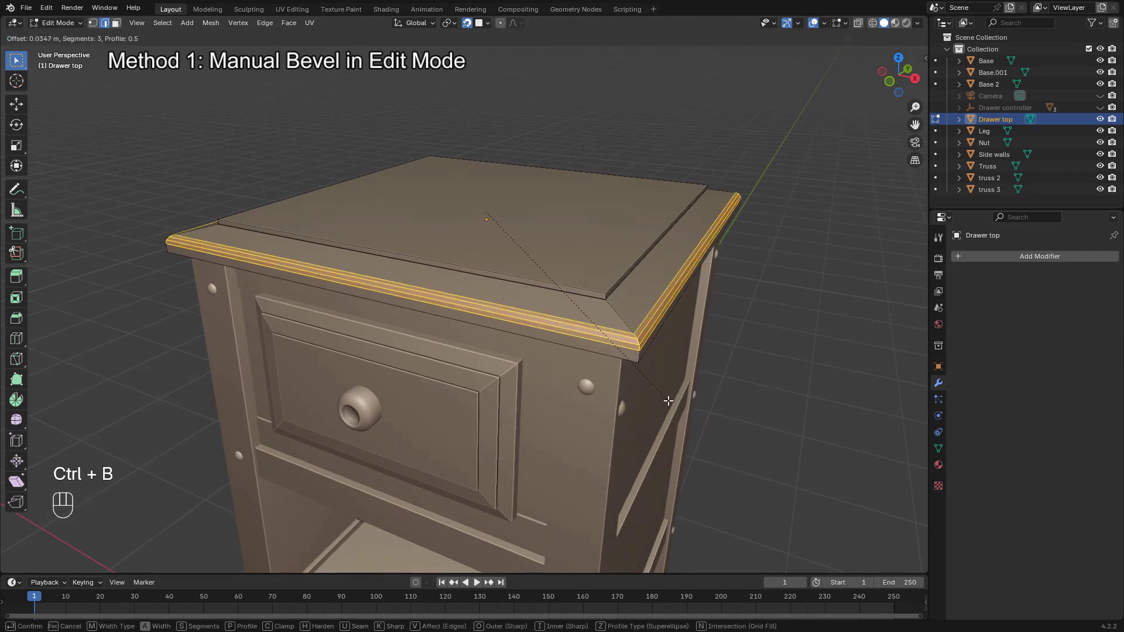
pyautogui.scroll(1, 668, 403)
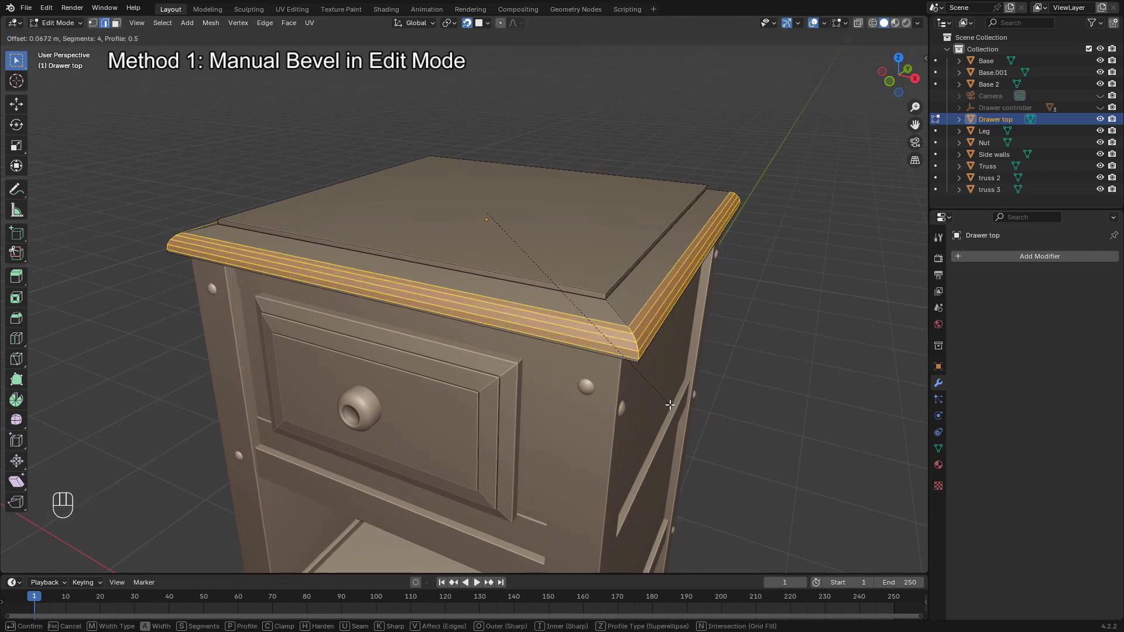
pyautogui.click(668, 404)
pyautogui.moveTo(713, 389); pyautogui.dragTo(677, 365, button='middle')
# Step: Return to Object Mode and apply Shade Auto Smooth at 30° to the drawer top
pyautogui.press('Tab')
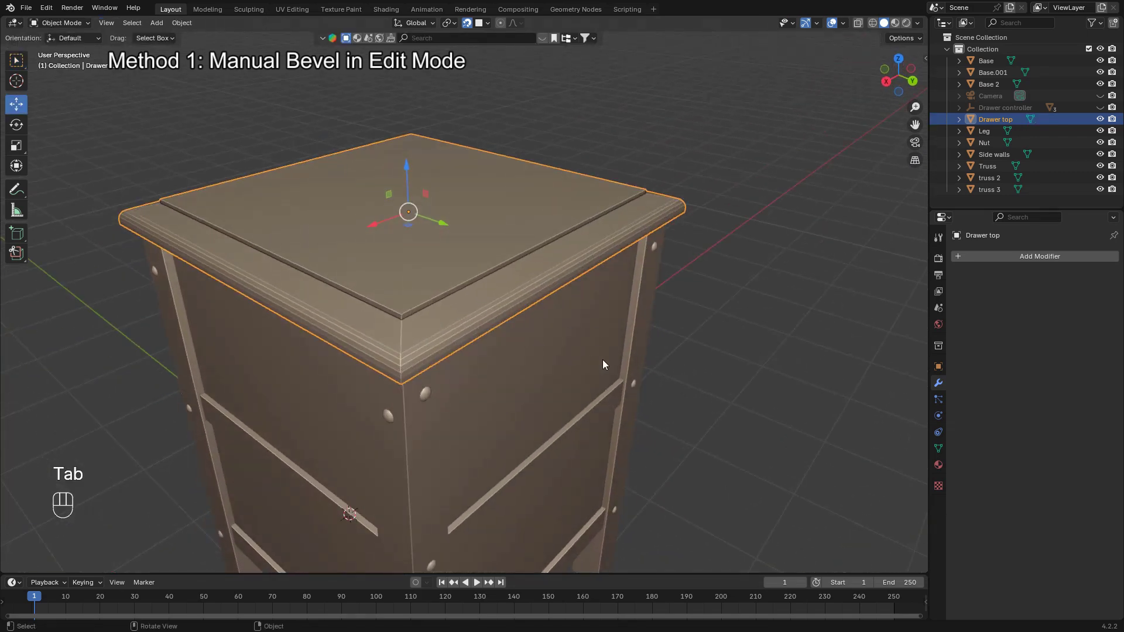
pyautogui.click(691, 378)
pyautogui.moveTo(697, 377); pyautogui.dragTo(834, 371, button='middle')
pyautogui.click(572, 320)
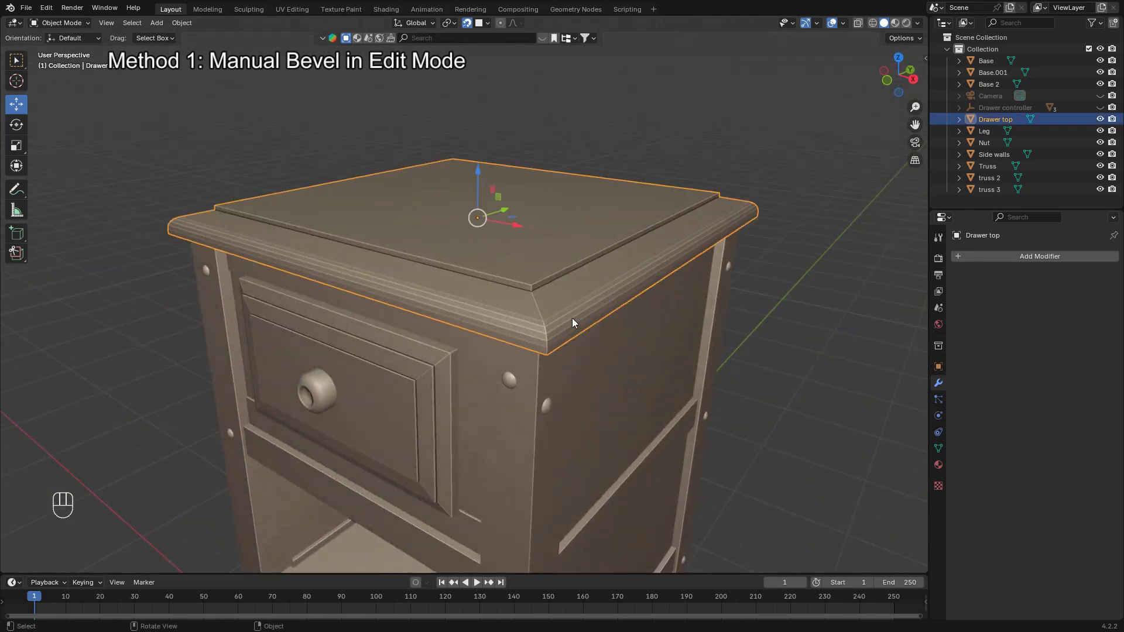
pyautogui.rightClick(571, 318)
pyautogui.click(571, 307)
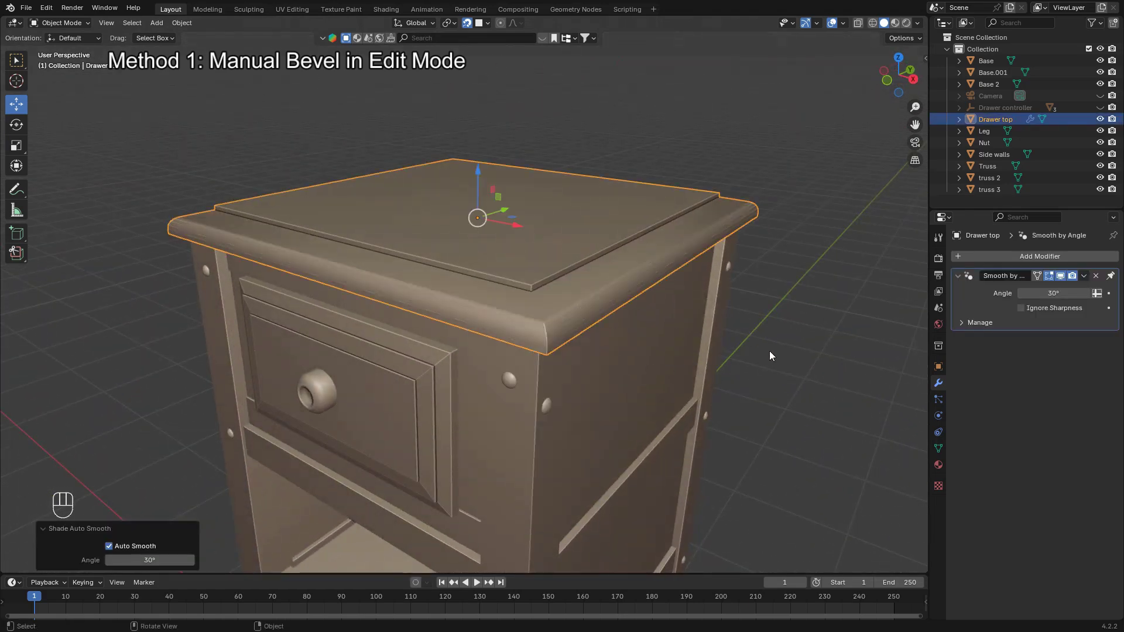
pyautogui.click(774, 353)
pyautogui.moveTo(694, 381); pyautogui.dragTo(525, 409, button='middle')
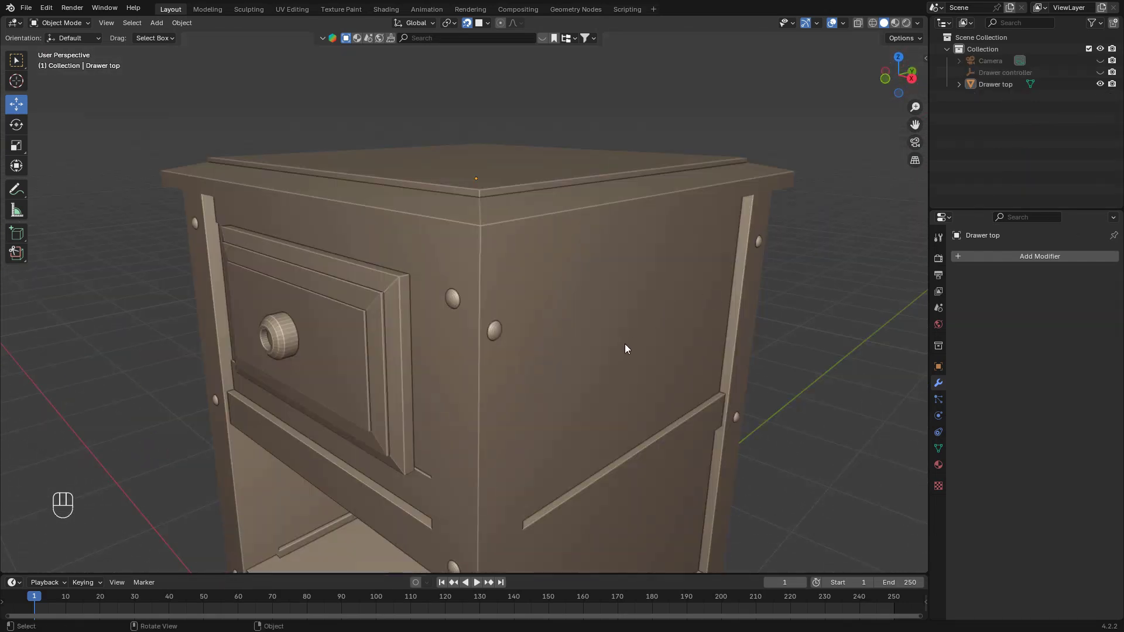
# Step: Add a Bevel modifier to the nightstand object
pyautogui.click(623, 350)
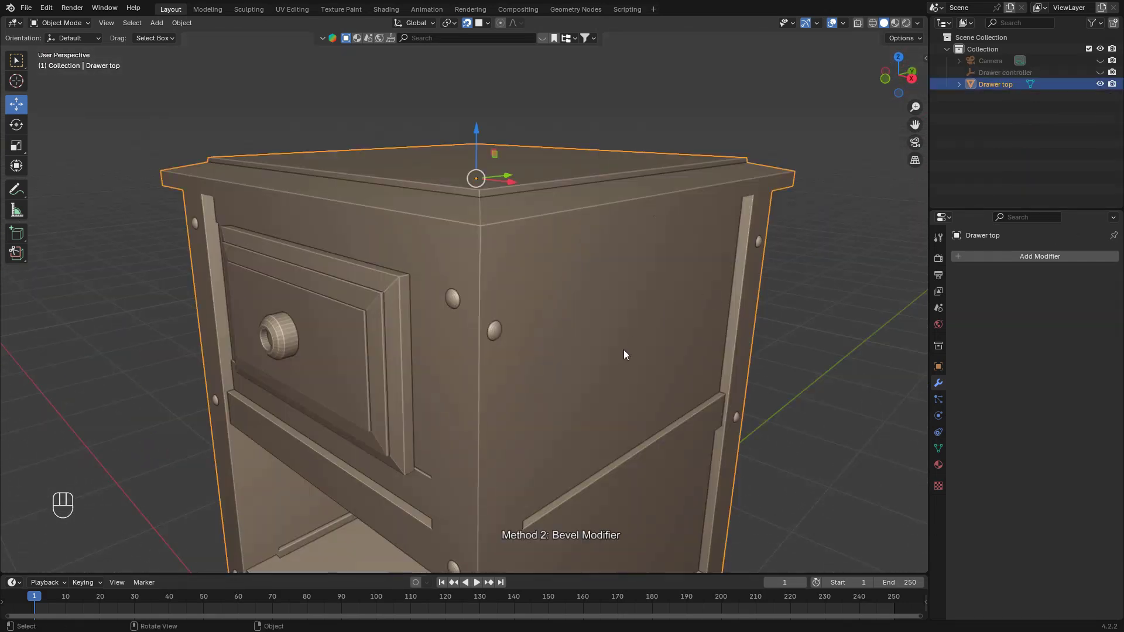
pyautogui.click(959, 258)
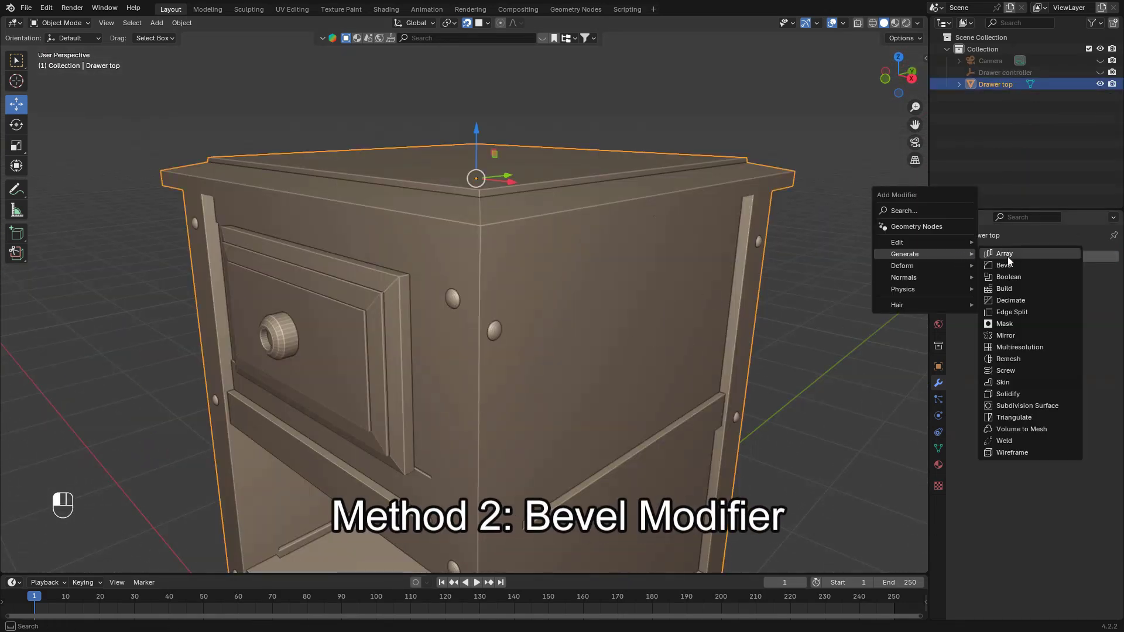
pyautogui.click(1004, 265)
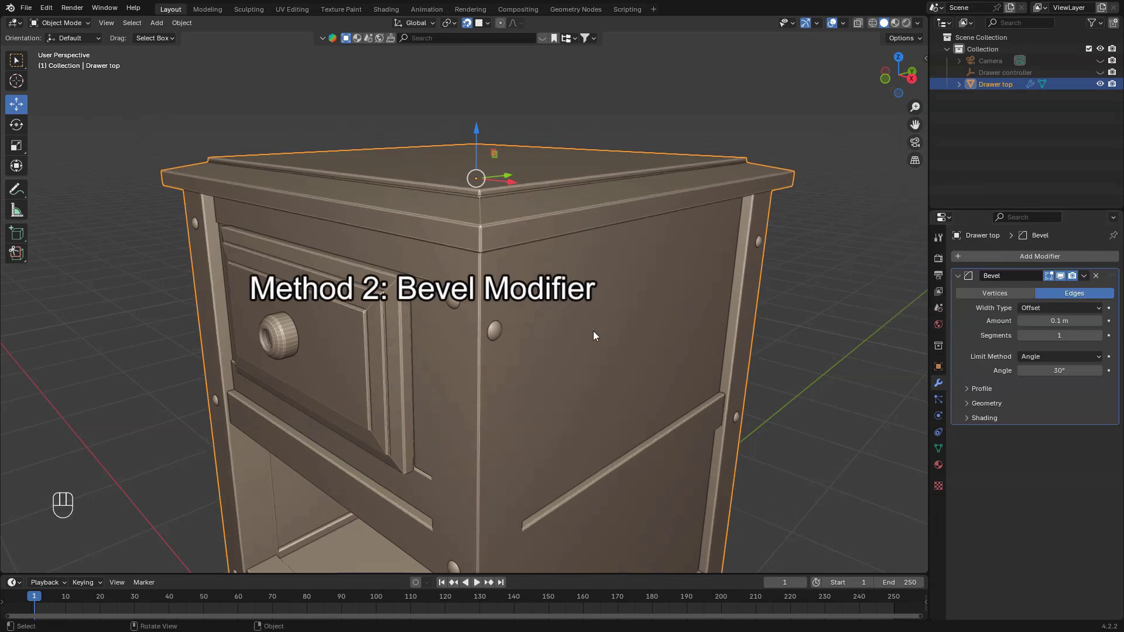
pyautogui.moveTo(593, 331); pyautogui.dragTo(614, 326, button='middle')
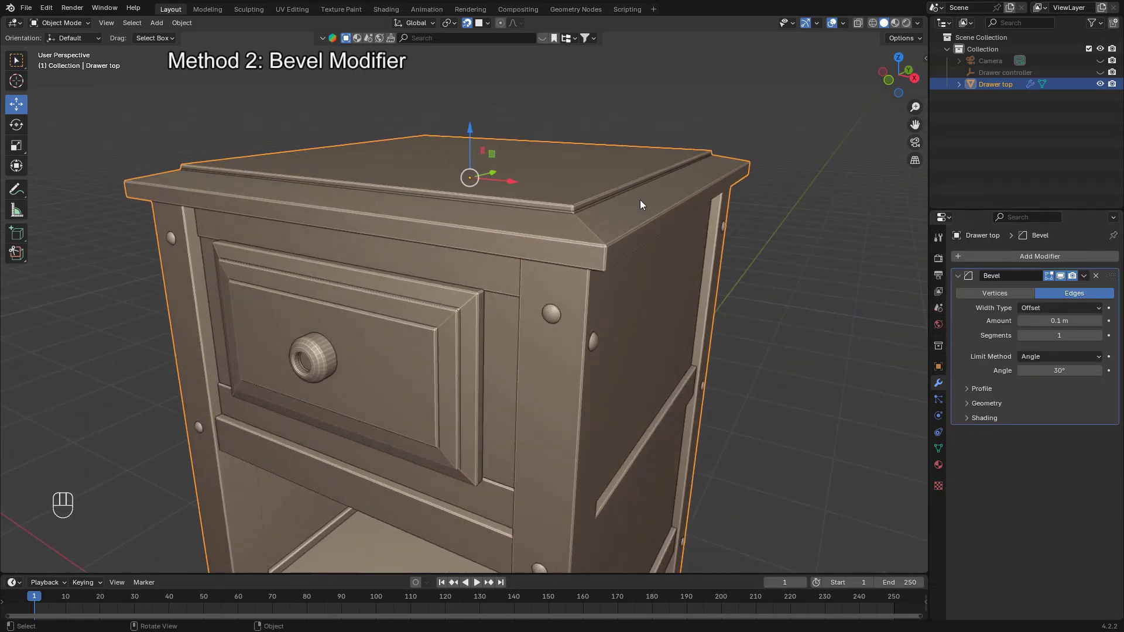
# Step: Set the Bevel modifier's limit method to None and examine the edges at the nightstand's corner
pyautogui.click(1048, 356)
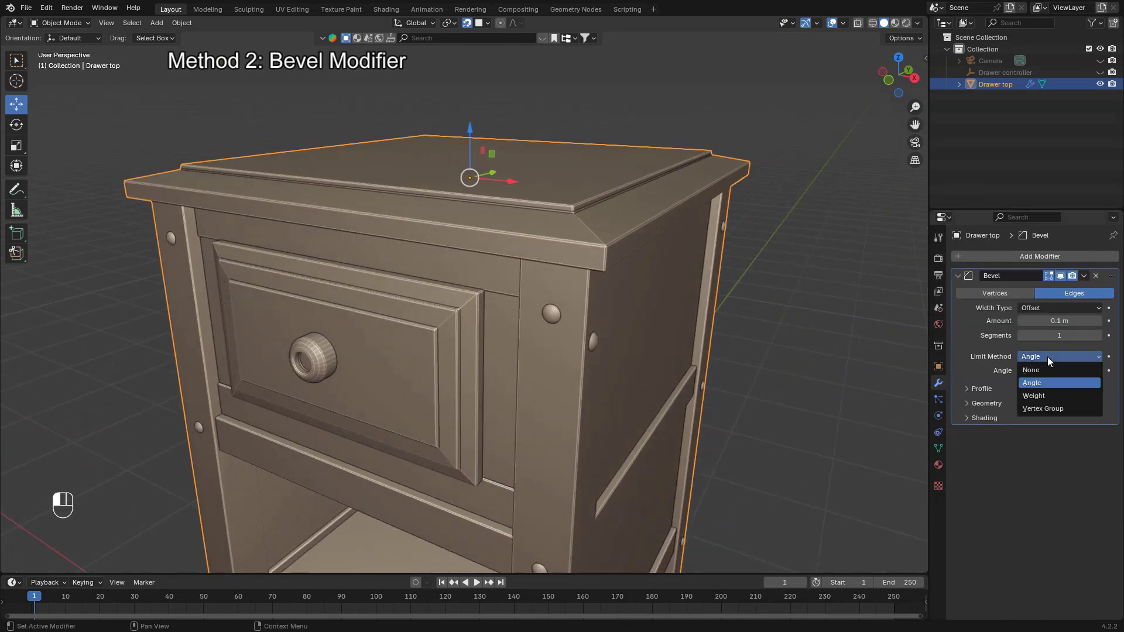
pyautogui.click(1040, 368)
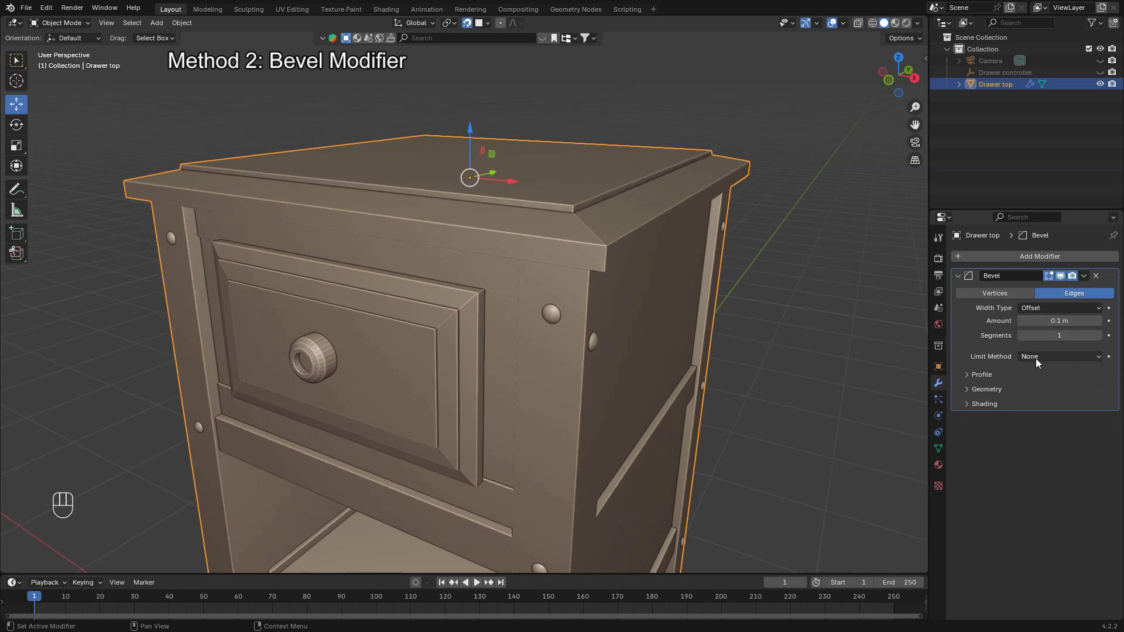
pyautogui.moveTo(753, 319); pyautogui.dragTo(736, 314, button='middle')
pyautogui.scroll(3, 653, 313)
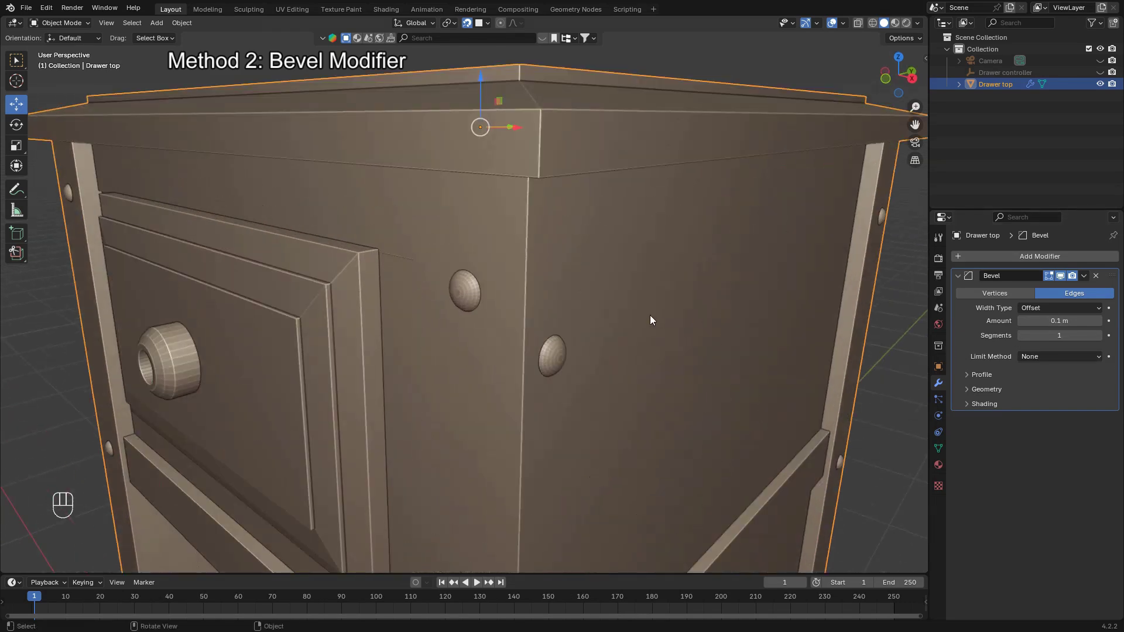
pyautogui.moveTo(651, 320); pyautogui.dragTo(585, 313, button='middle')
pyautogui.scroll(5, 585, 314)
pyautogui.scroll(-5, 584, 315)
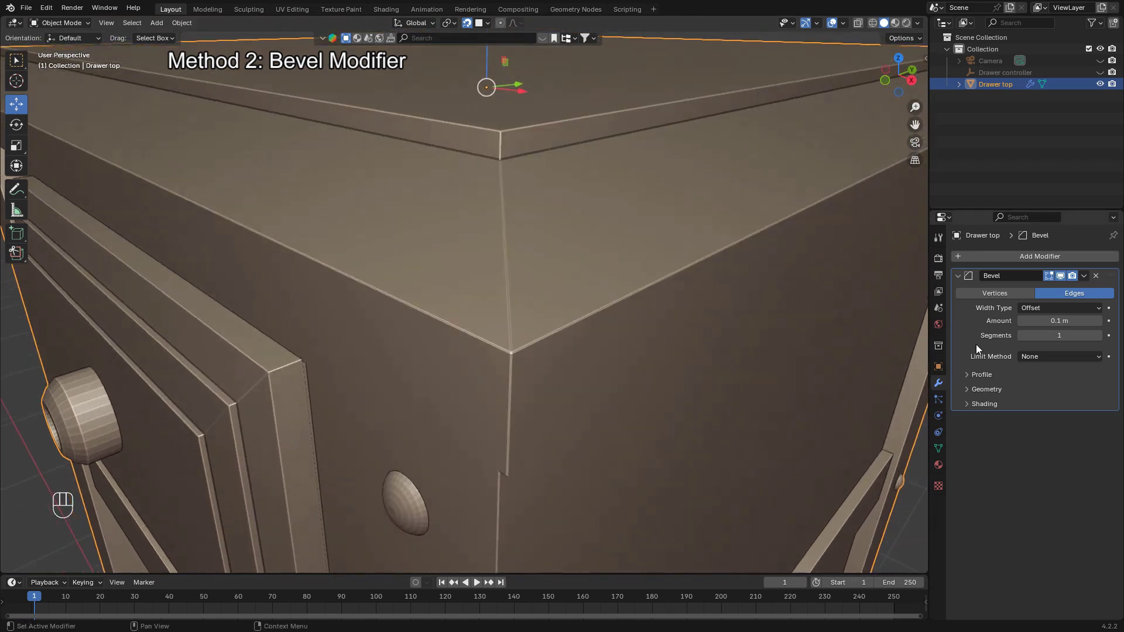
# Step: Set the Bevel modifier's limit method back to Angle and examine the corner edges
pyautogui.click(1074, 353)
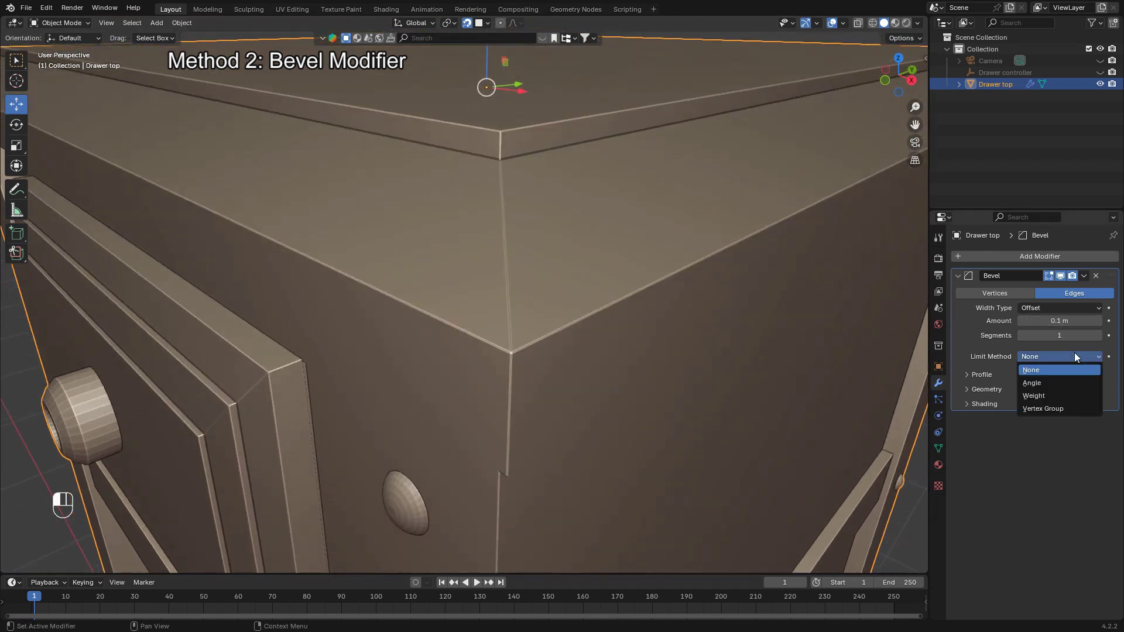
pyautogui.click(1052, 384)
pyautogui.moveTo(665, 357); pyautogui.dragTo(632, 365, button='middle')
# Step: Set the Bevel modifier's limit method to Weight
pyautogui.click(1061, 358)
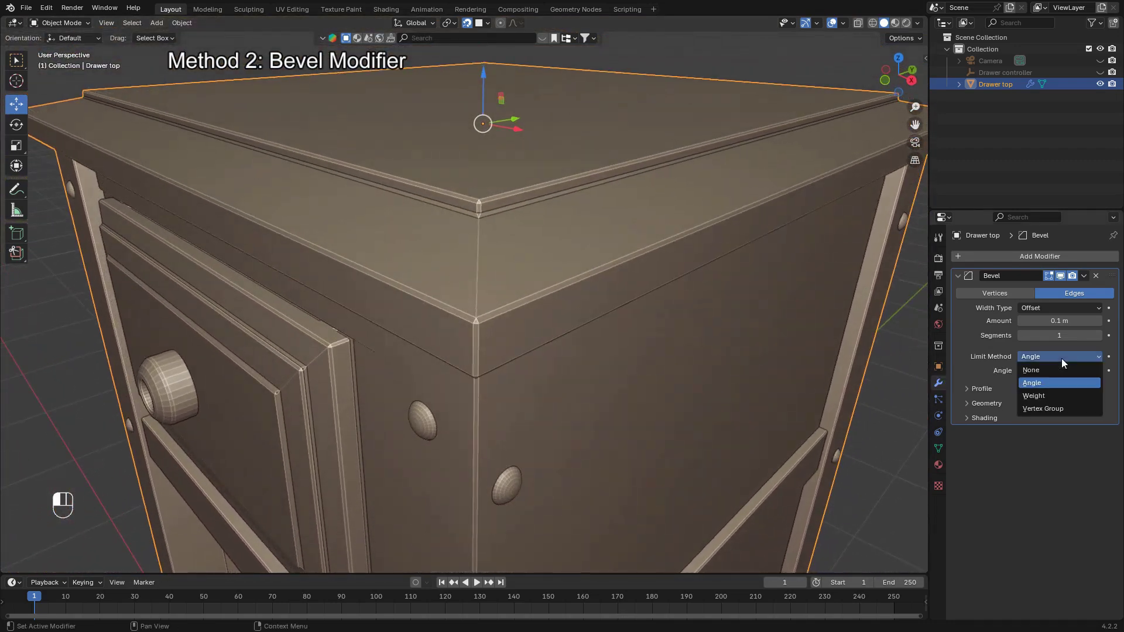
pyautogui.click(1038, 394)
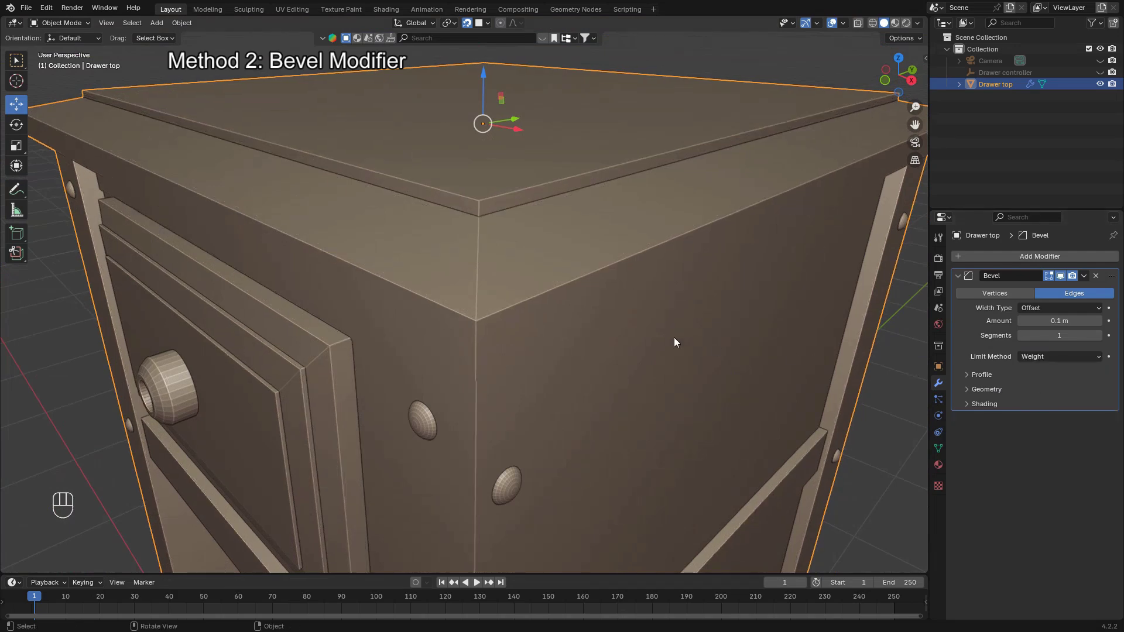
pyautogui.scroll(-4, 675, 370)
pyautogui.moveTo(676, 370); pyautogui.dragTo(664, 360, button='middle')
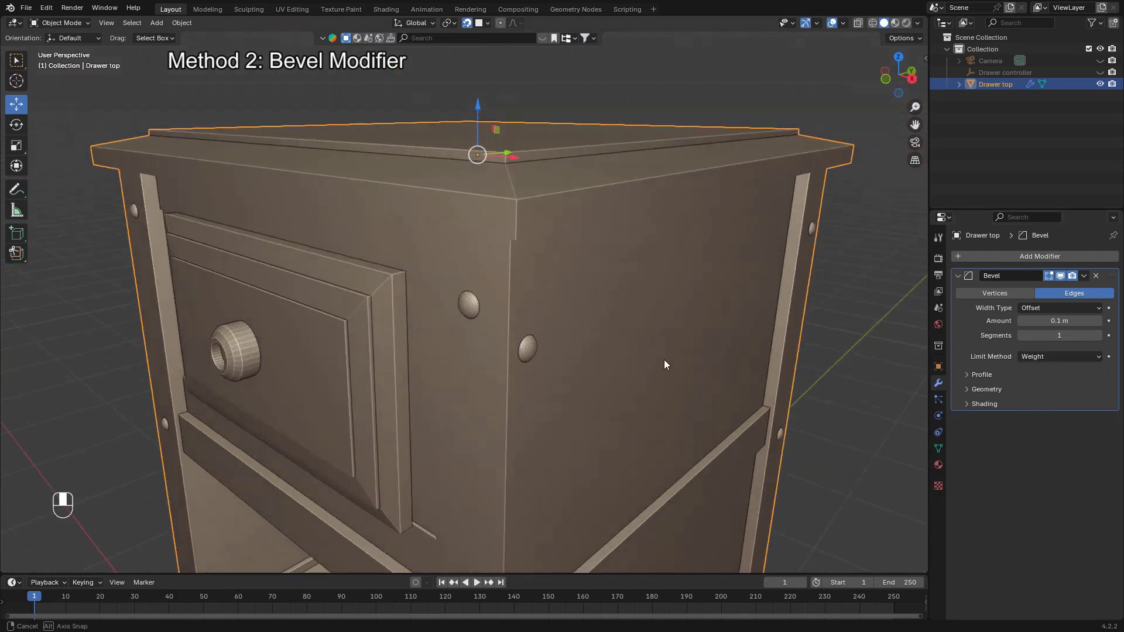
# Step: In Edit Mode, give the nightstand's vertical front corner leg edge an edge bevel weight of about 0.38
pyautogui.press('Tab')
pyautogui.scroll(-4, 577, 299)
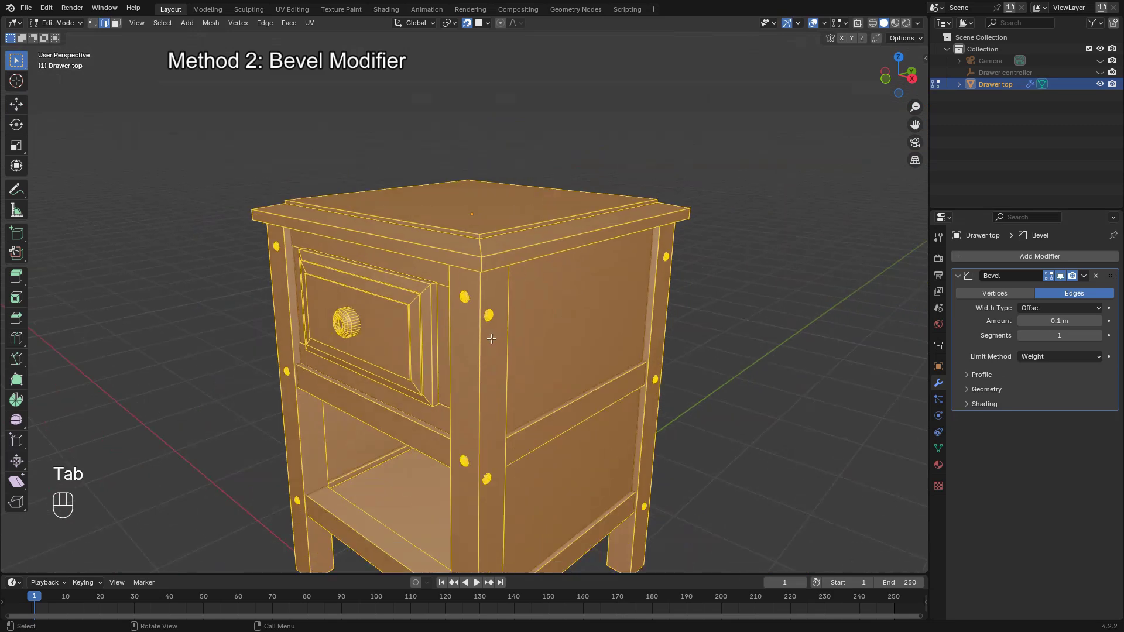
pyautogui.click(482, 339)
pyautogui.scroll(3, 641, 334)
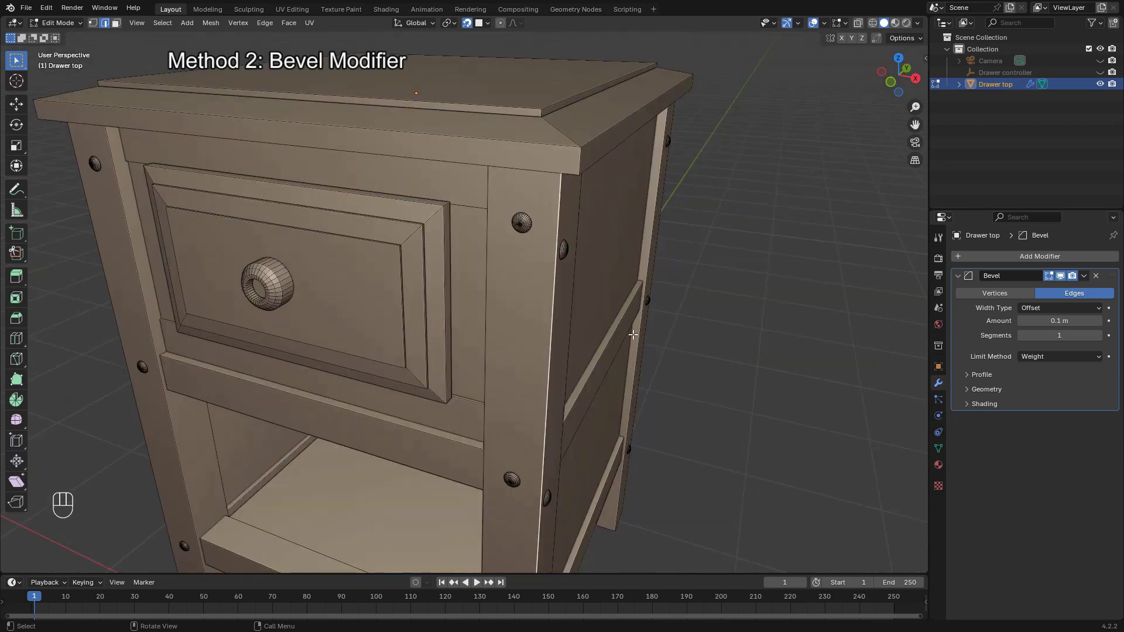
pyautogui.hotkey('ctrl', 'e')
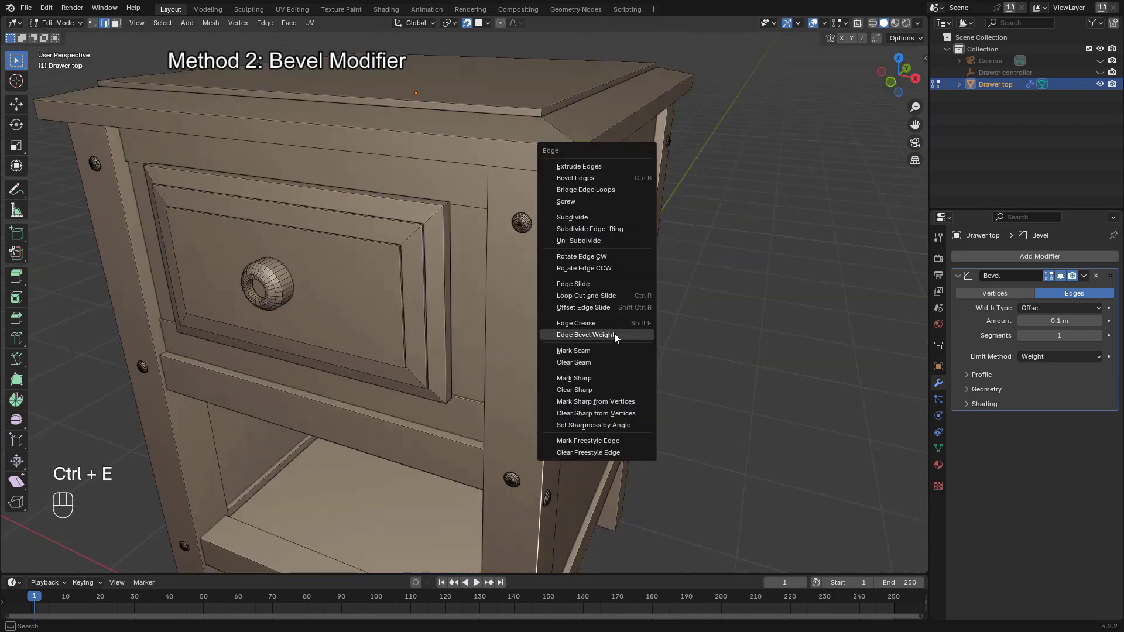
pyautogui.click(585, 335)
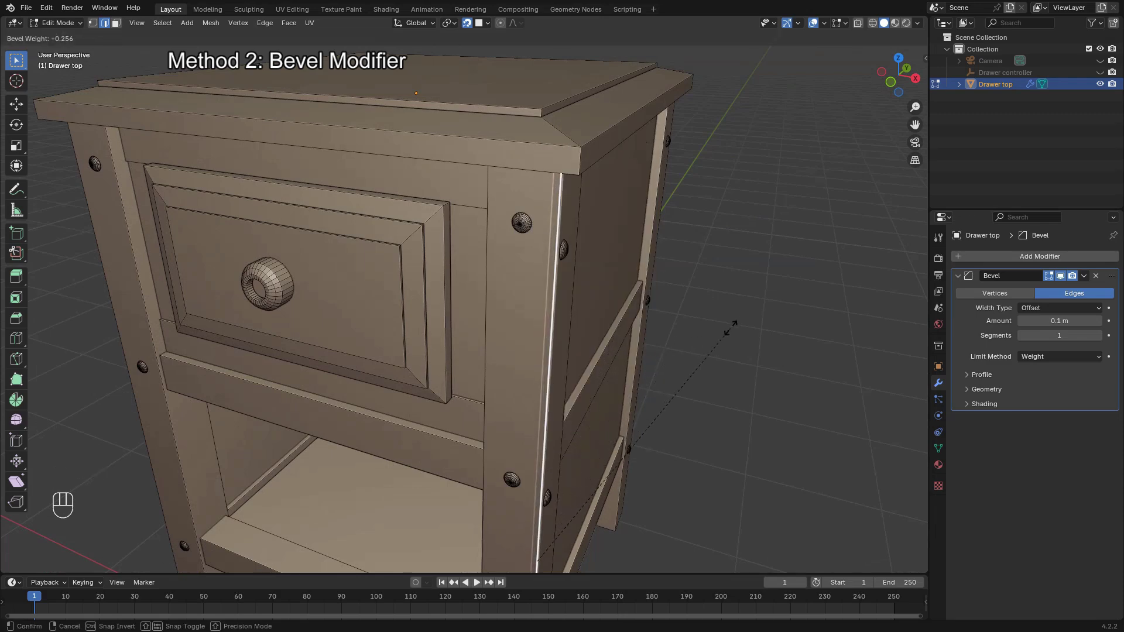
pyautogui.click(764, 314)
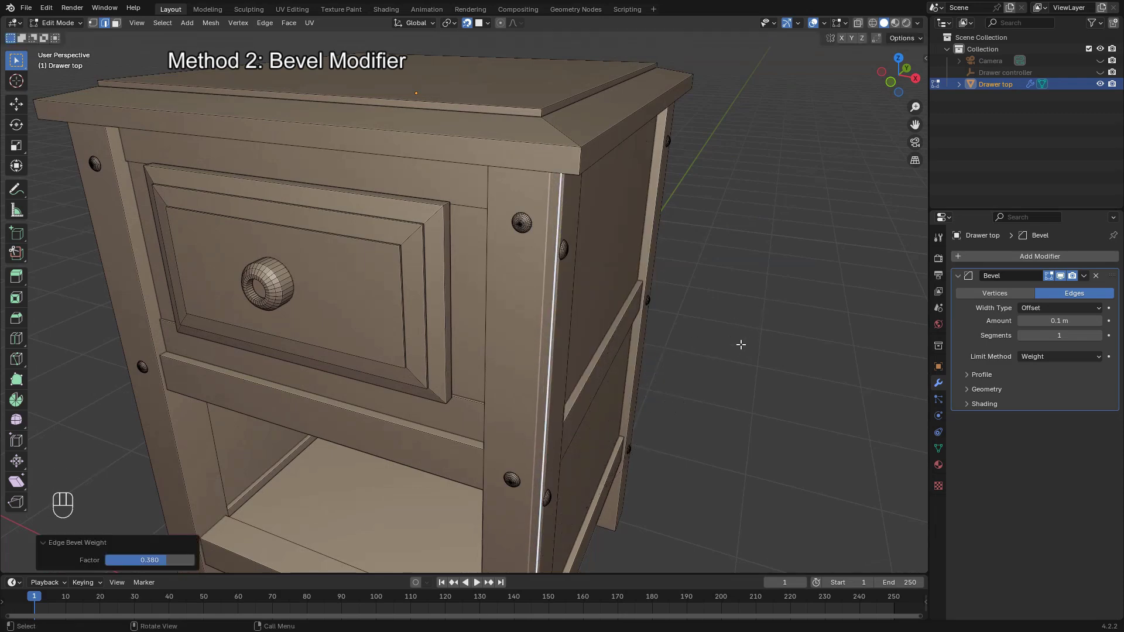
pyautogui.moveTo(731, 349); pyautogui.dragTo(676, 287, button='middle')
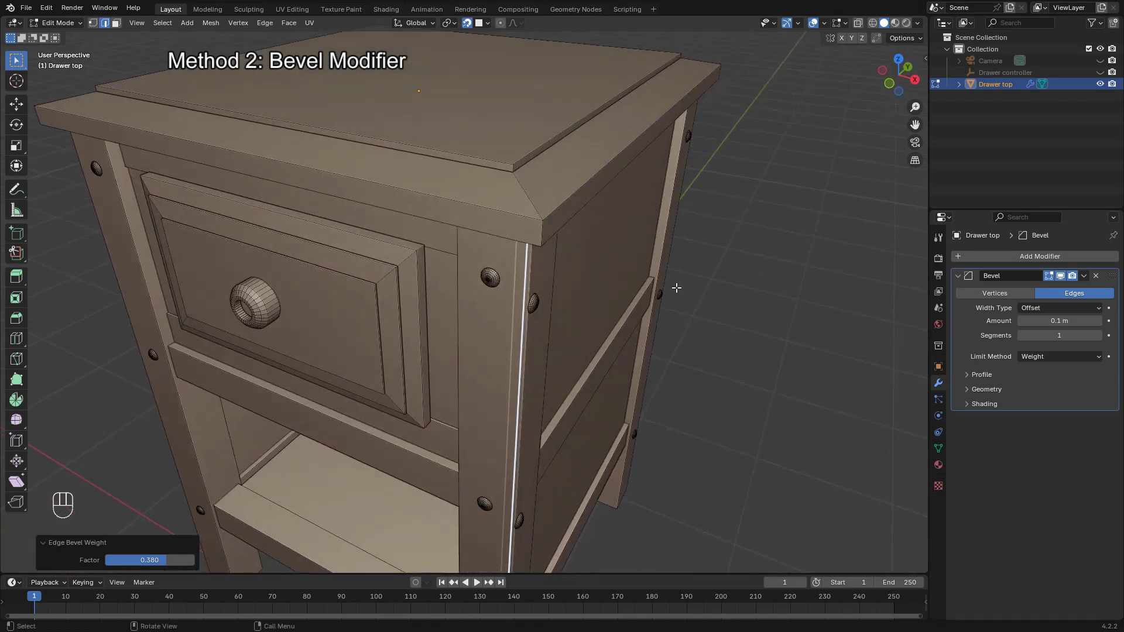
# Step: Select the upper outer edge loop of the tabletop and give it an edge bevel weight of about 0.227
pyautogui.click(591, 175)
pyautogui.press('alt')
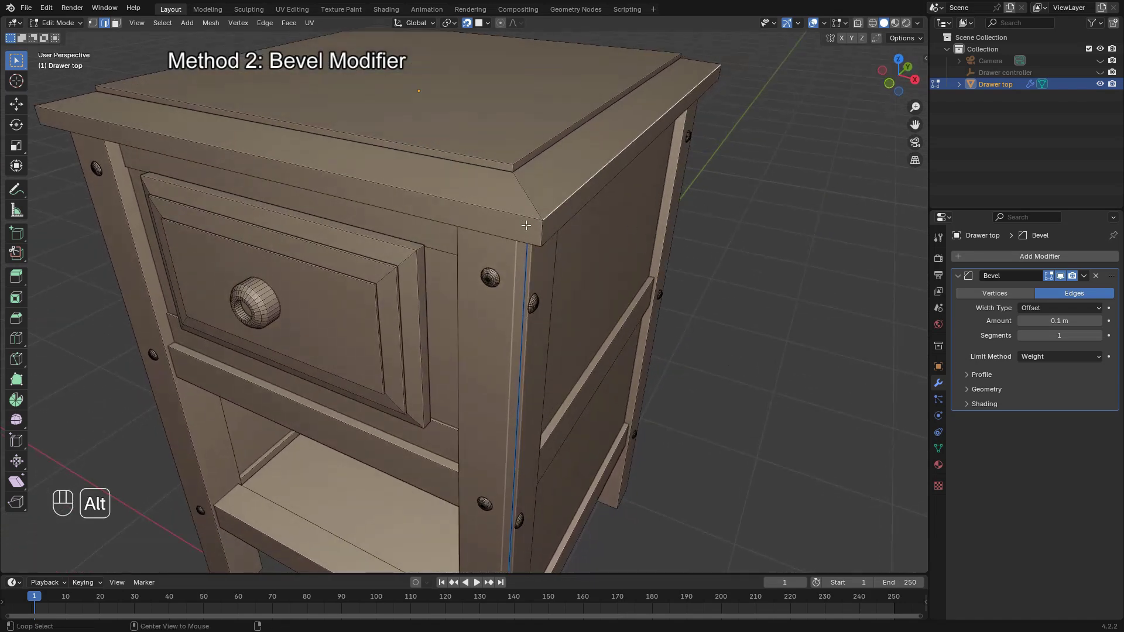
pyautogui.keyDown('alt'); pyautogui.click(525, 225); pyautogui.keyUp('alt')
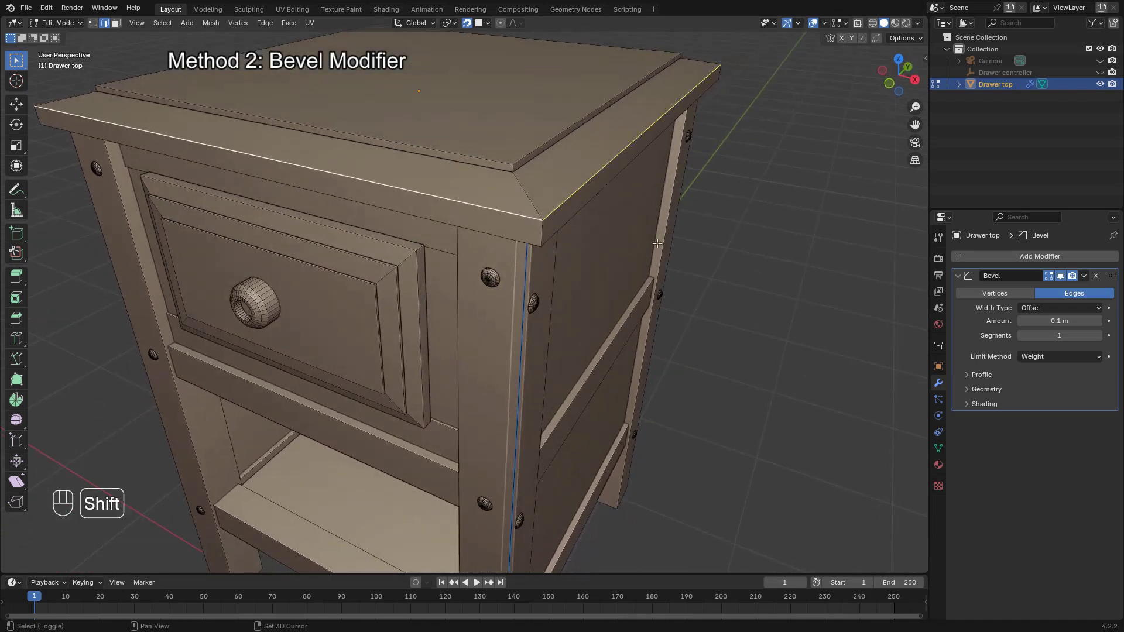
pyautogui.keyDown('shift'); pyautogui.moveTo(658, 260); pyautogui.dragTo(599, 333, button='middle'); pyautogui.keyUp('shift')
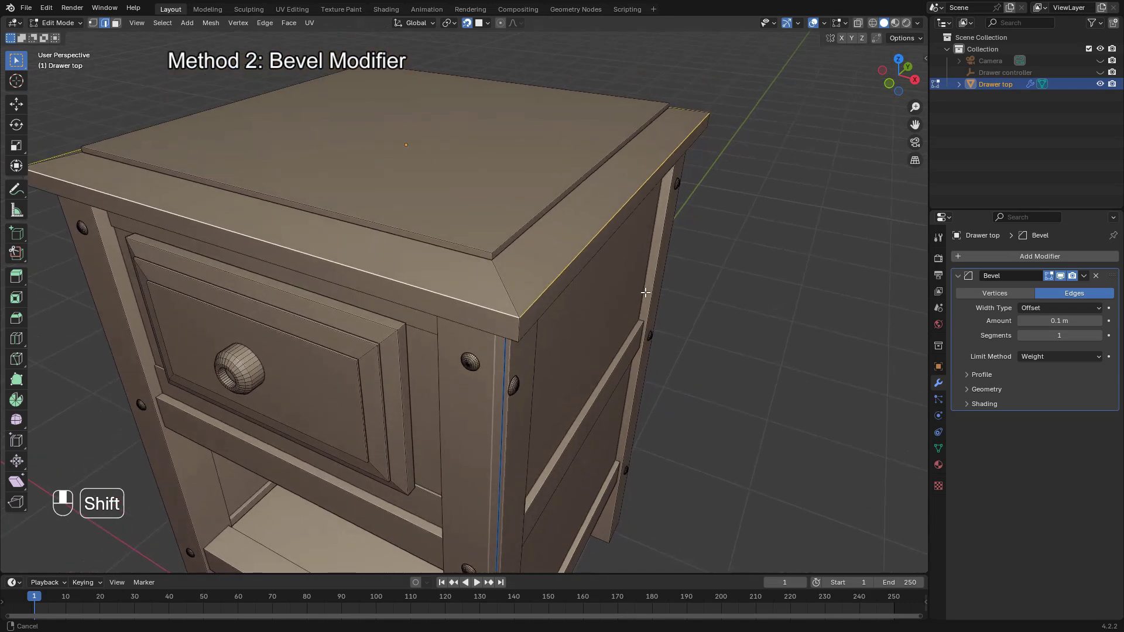
pyautogui.hotkey('ctrl', 'e')
pyautogui.click(598, 330)
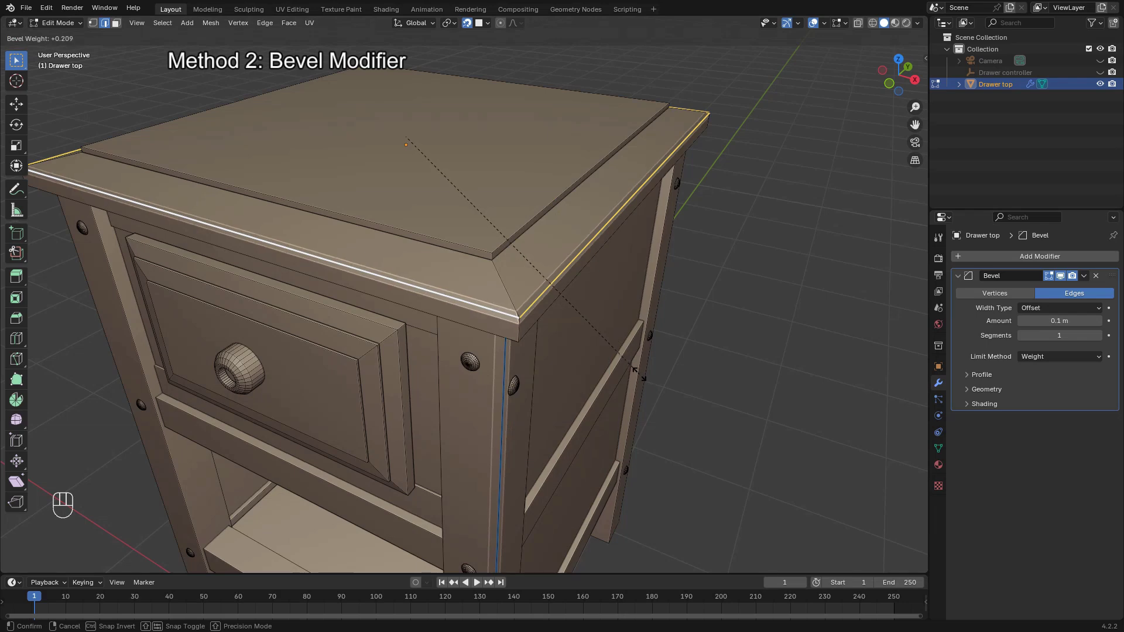
pyautogui.click(643, 381)
pyautogui.moveTo(700, 390); pyautogui.dragTo(673, 375, button='middle')
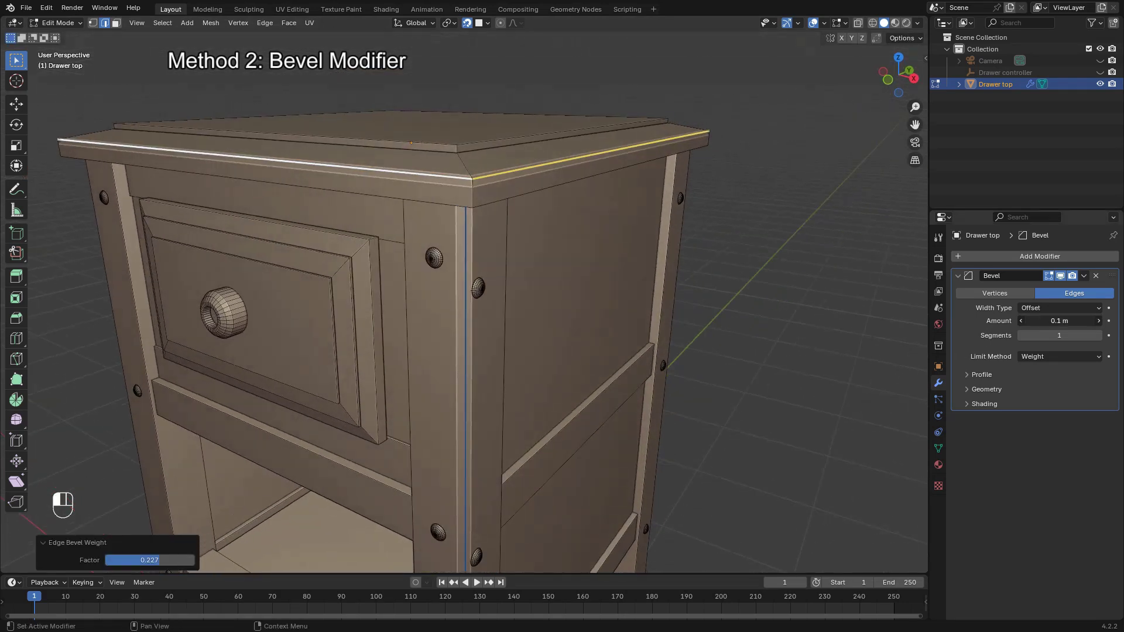
# Step: Adjust the Bevel modifier's amount and raise its segment count by two
pyautogui.moveTo(1060, 321)
pyautogui.mouseDown()
pyautogui.moveTo(1082, 320)
pyautogui.moveTo(1057, 321)
pyautogui.mouseUp()
pyautogui.click(1098, 336)
pyautogui.click(1098, 335)
pyautogui.moveTo(703, 275); pyautogui.dragTo(559, 245, button='middle')
# Step: Return to Object Mode and apply smooth shading to the nightstand
pyautogui.press('Tab')
pyautogui.rightClick(528, 238)
pyautogui.click(528, 227)
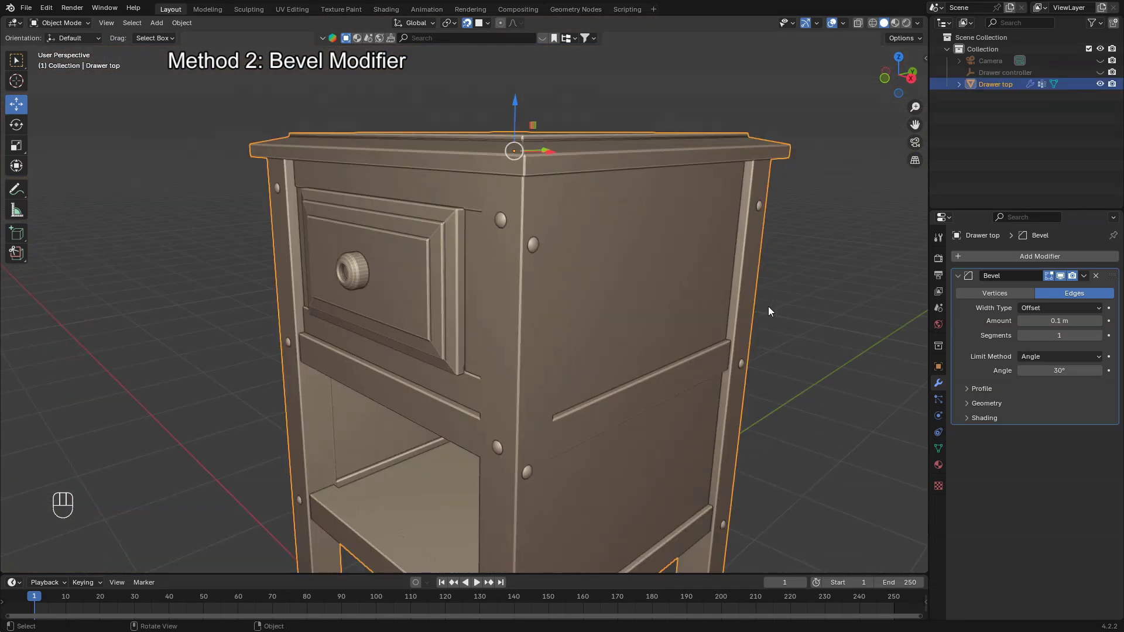
# Step: In Edit Mode, select the nightstand's entire right rear corner leg and assign it to the existing vertex group "Group", returning to Object Mode
pyautogui.press('Tab')
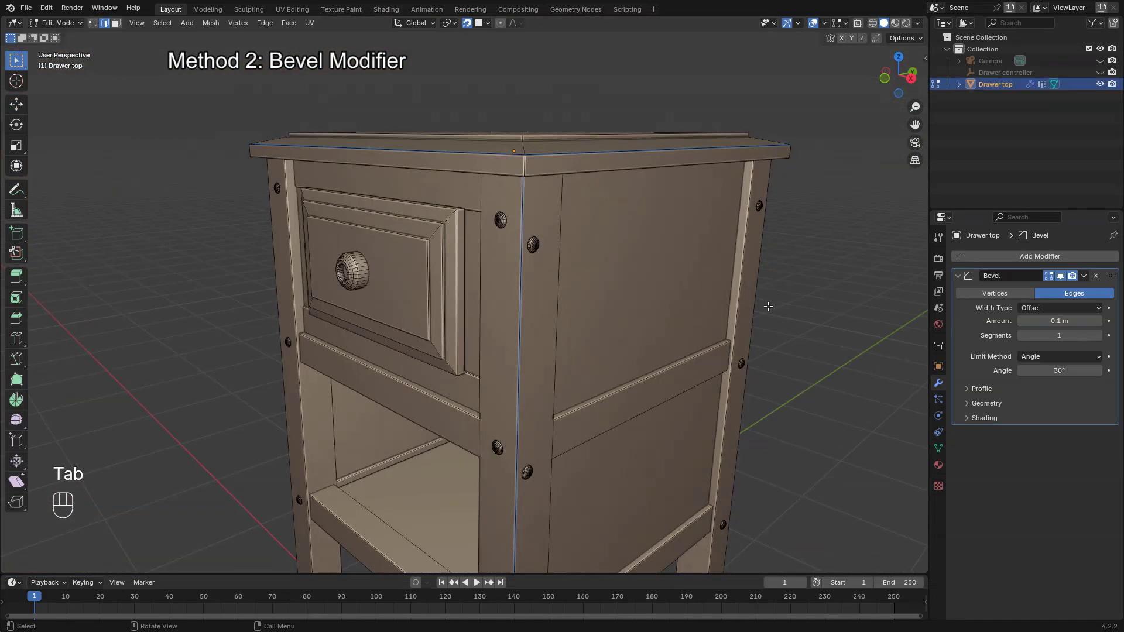
pyautogui.moveTo(803, 341); pyautogui.dragTo(690, 330, button='middle')
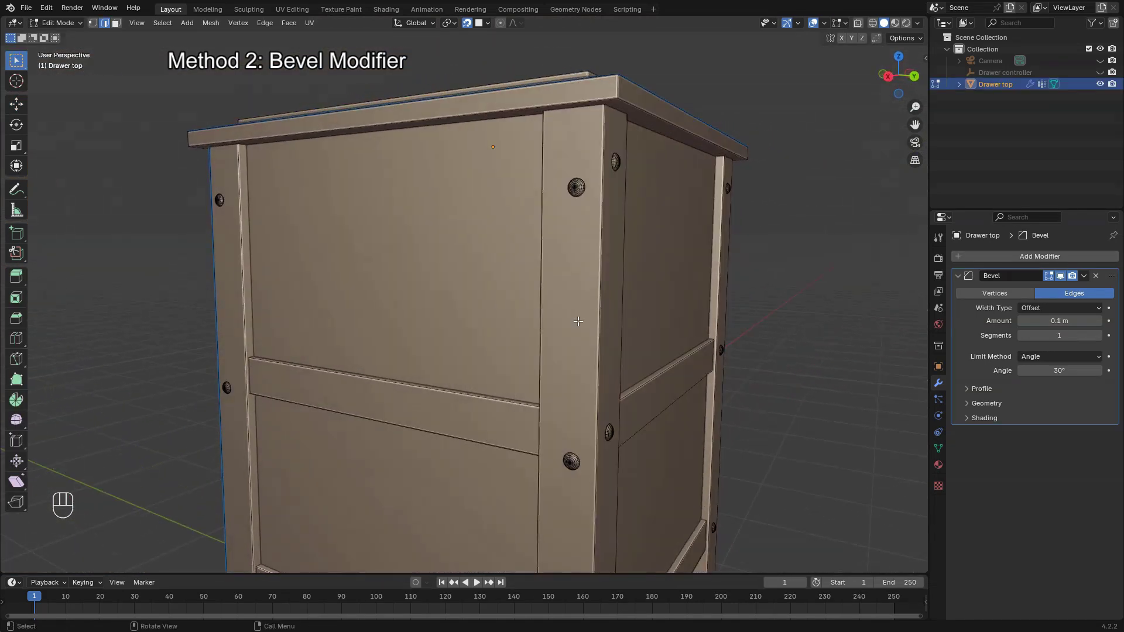
pyautogui.press('l')
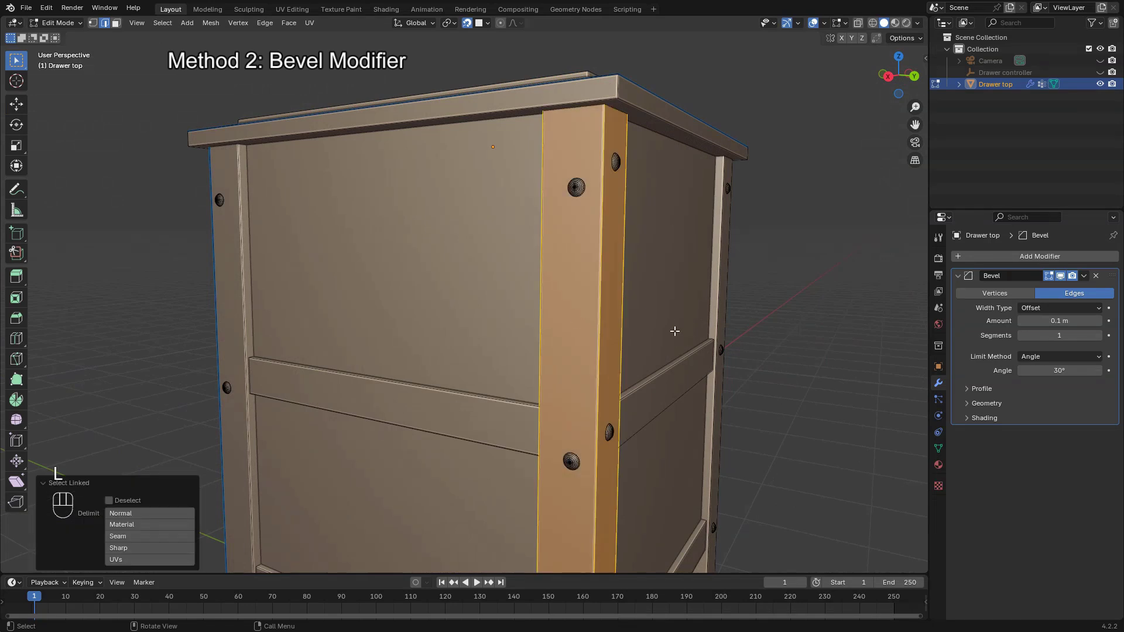
pyautogui.moveTo(674, 331); pyautogui.dragTo(681, 332, button='middle')
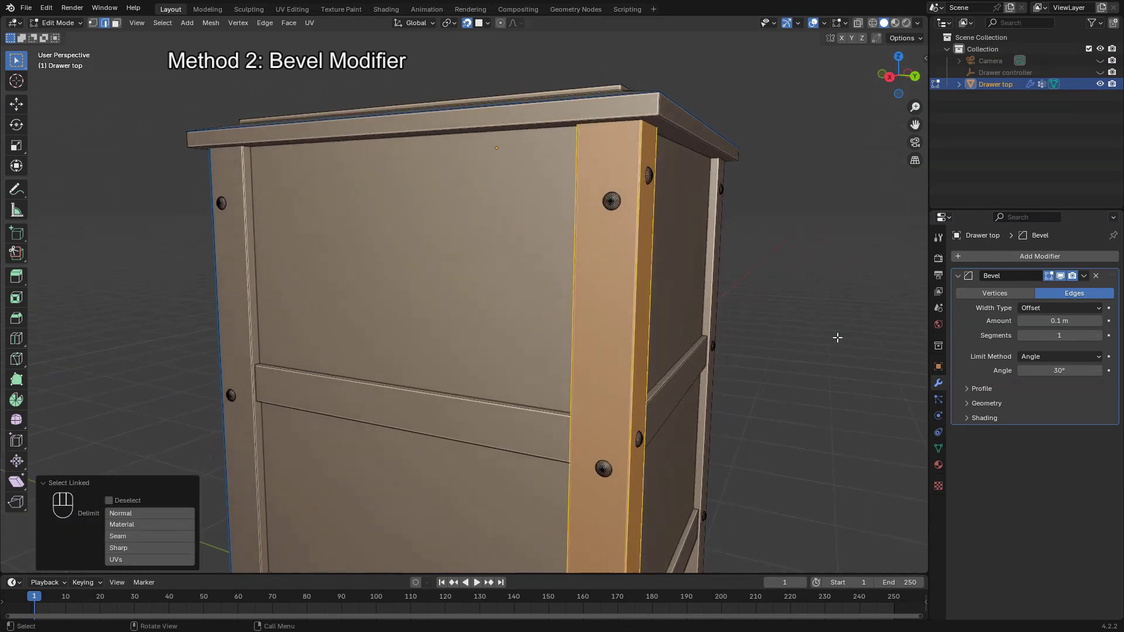
pyautogui.click(938, 449)
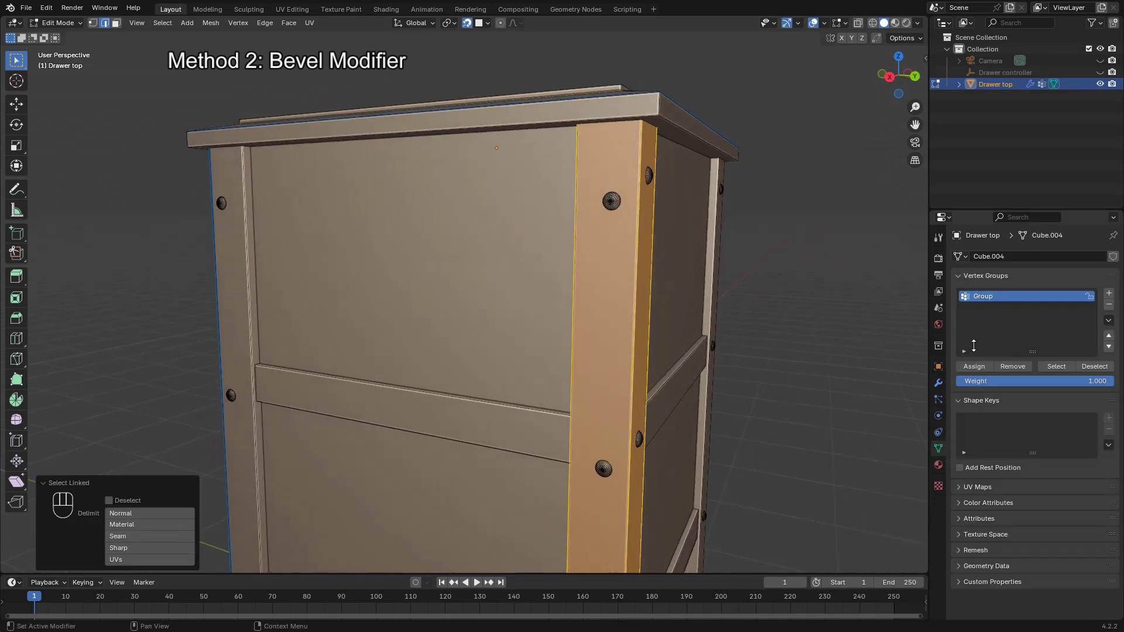
pyautogui.click(974, 368)
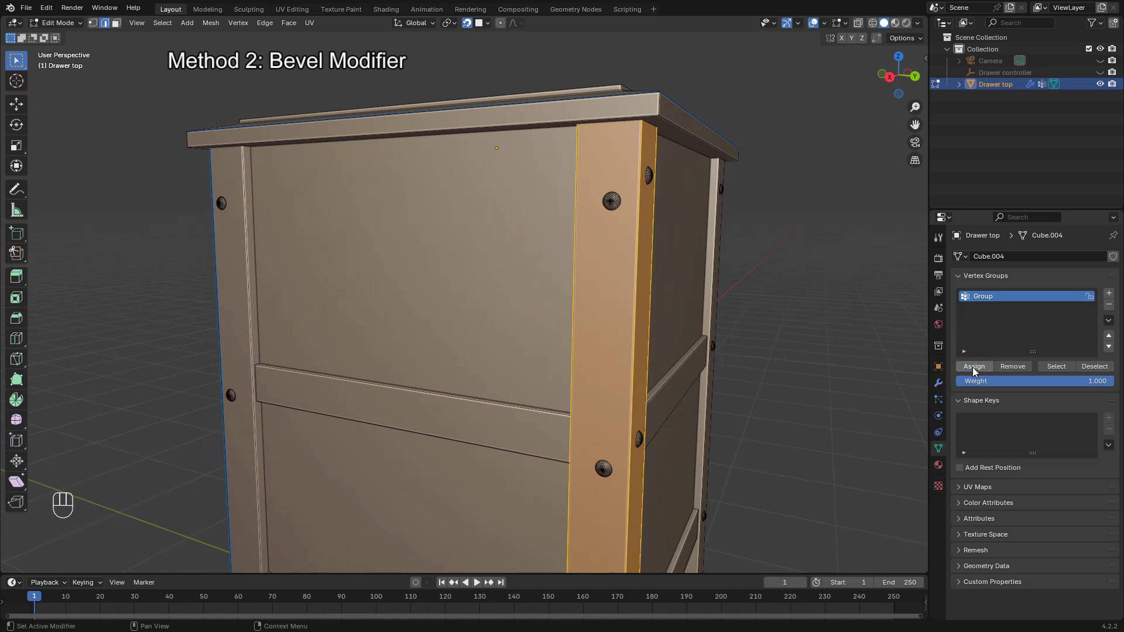
pyautogui.press('Tab')
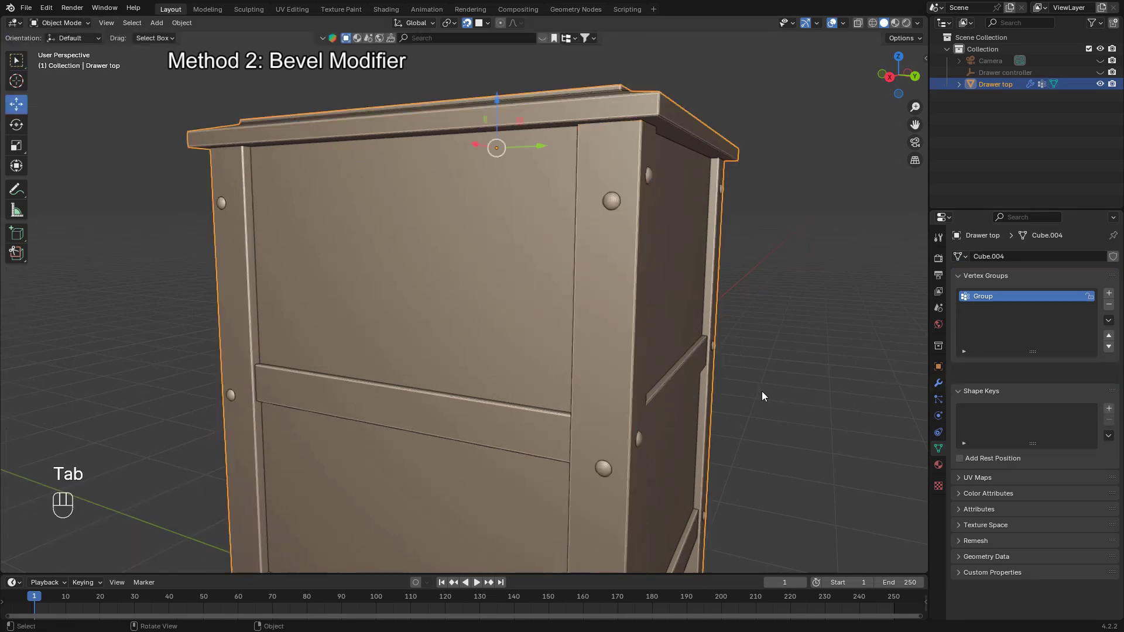
# Step: Set the Bevel modifier's limit method to Vertex Group and choose the vertex group "Group"
pyautogui.click(937, 385)
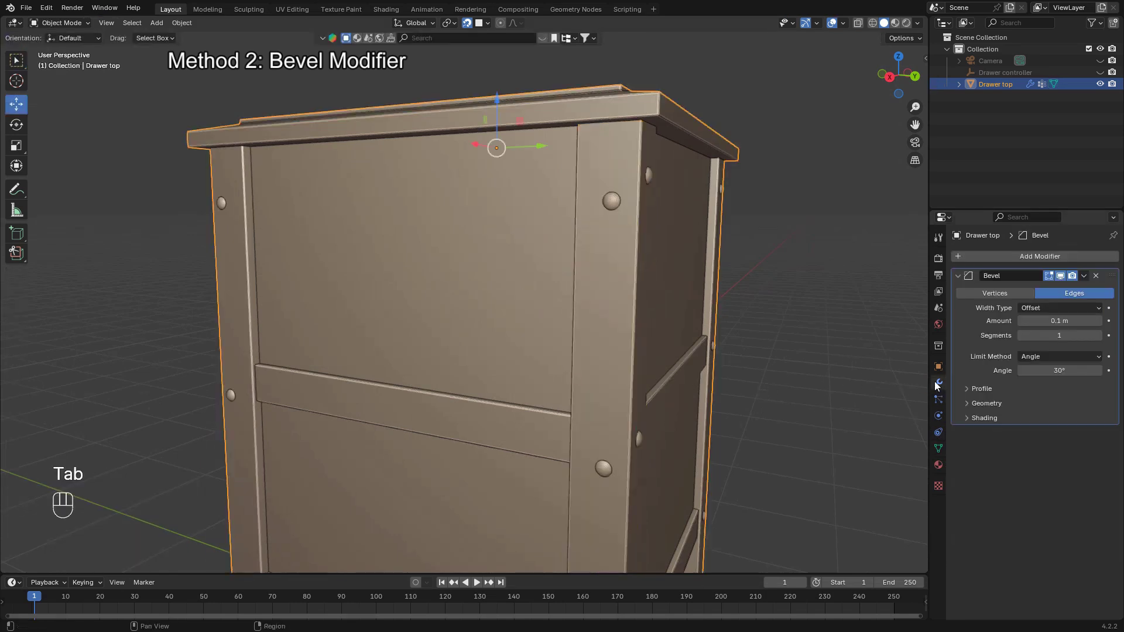
pyautogui.click(871, 400)
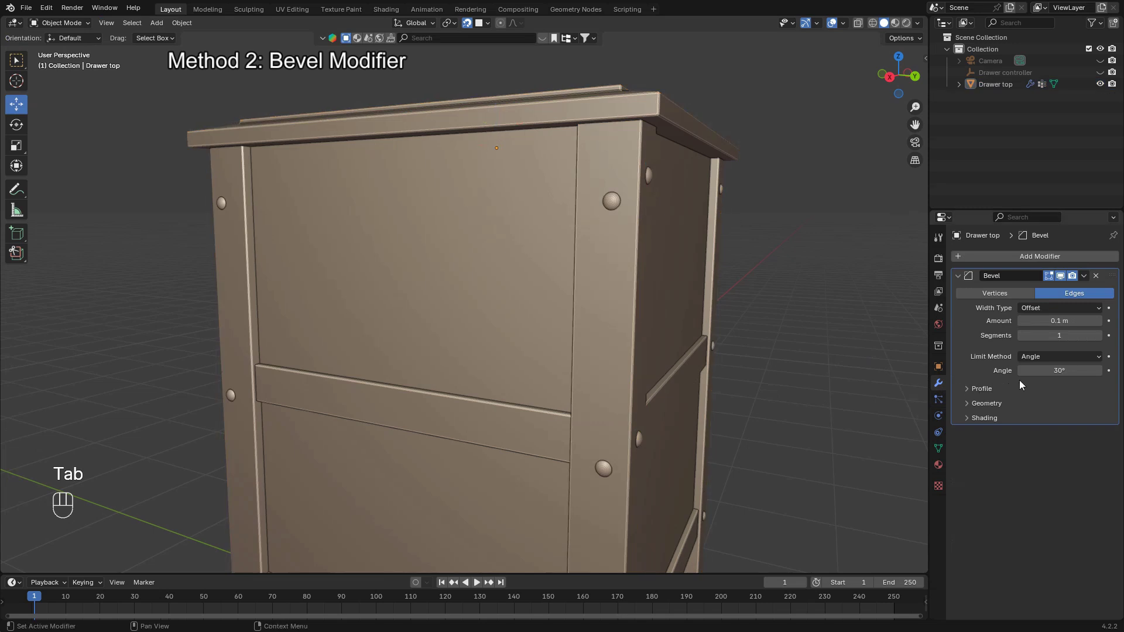
pyautogui.click(1053, 355)
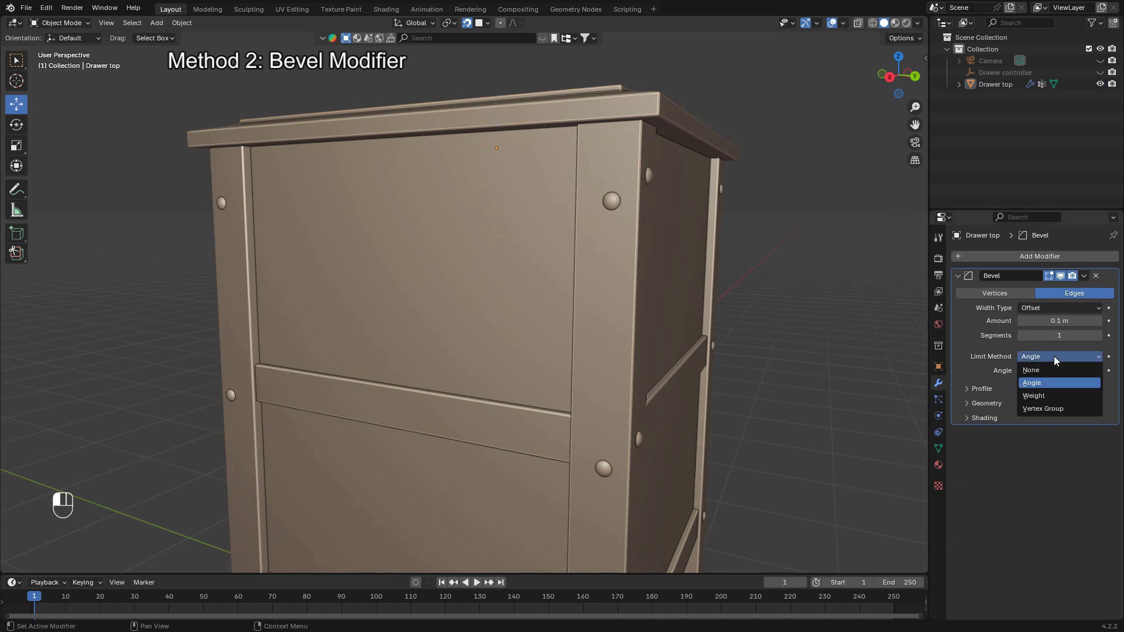
pyautogui.click(1045, 407)
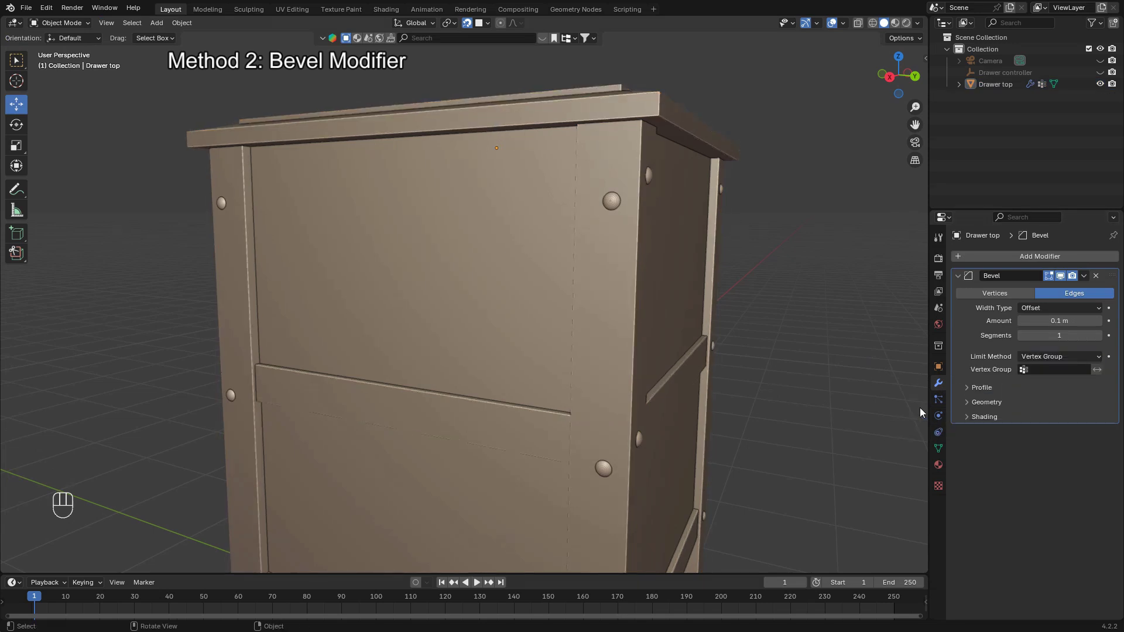
pyautogui.click(1048, 368)
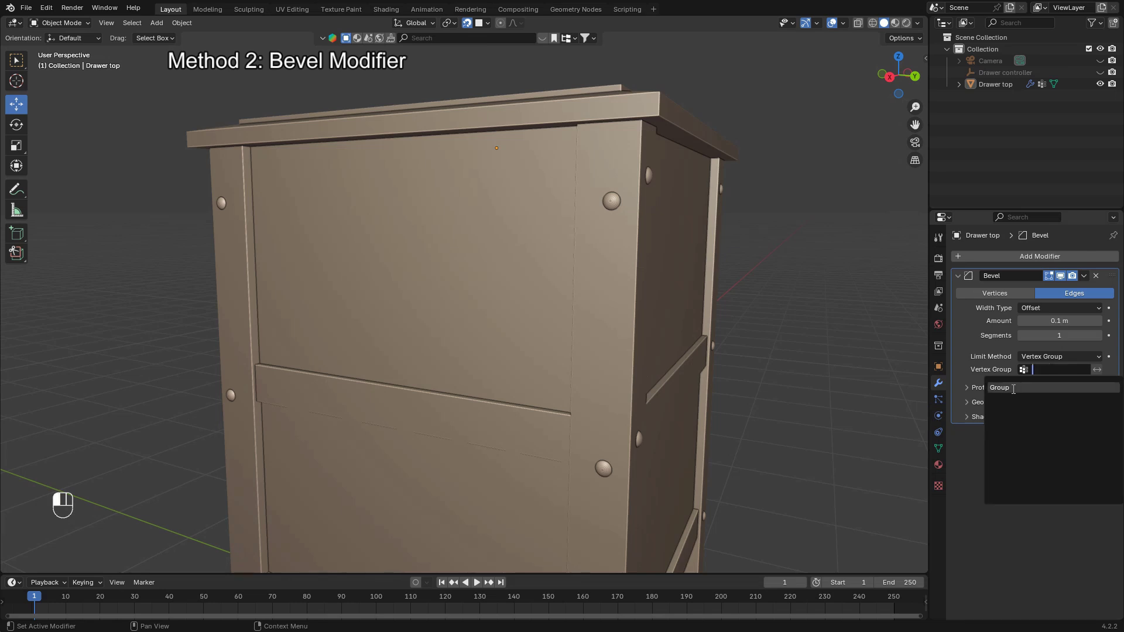
pyautogui.click(1010, 389)
# Step: Try the rear leg's vertex-group bevel with three segments and with two, resetting the modifier to one segment each time
pyautogui.moveTo(788, 381)
pyautogui.mouseDown(button='middle')
pyautogui.moveTo(783, 396)
pyautogui.moveTo(764, 395)
pyautogui.moveTo(785, 400)
pyautogui.mouseUp(button='middle')
pyautogui.click(576, 363)
pyautogui.scroll(4, 796, 402)
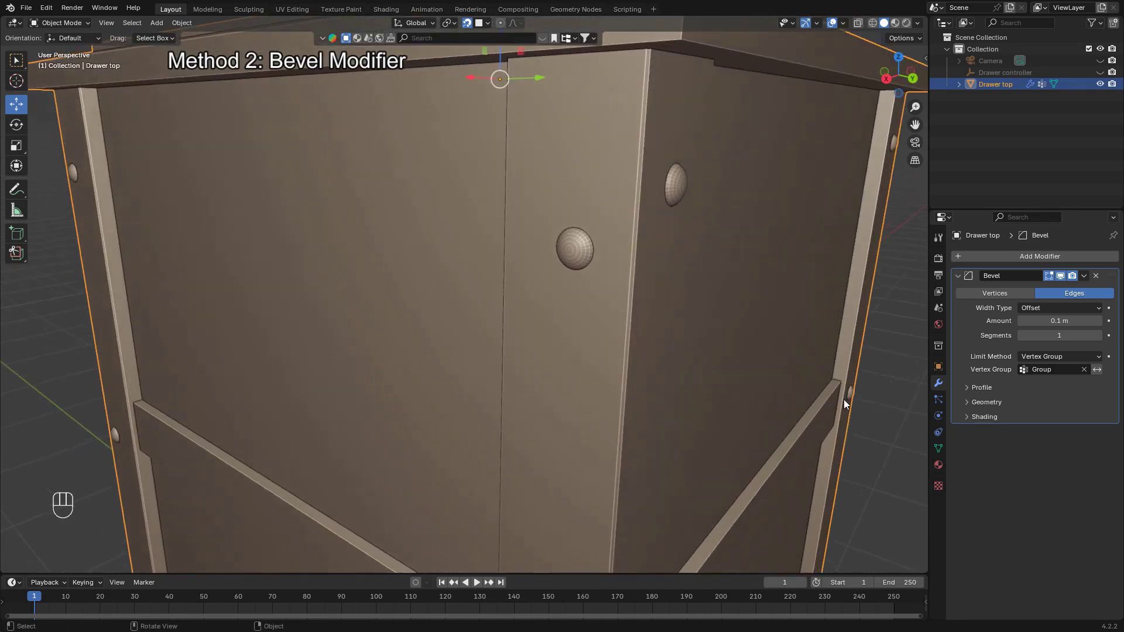
pyautogui.click(1099, 335)
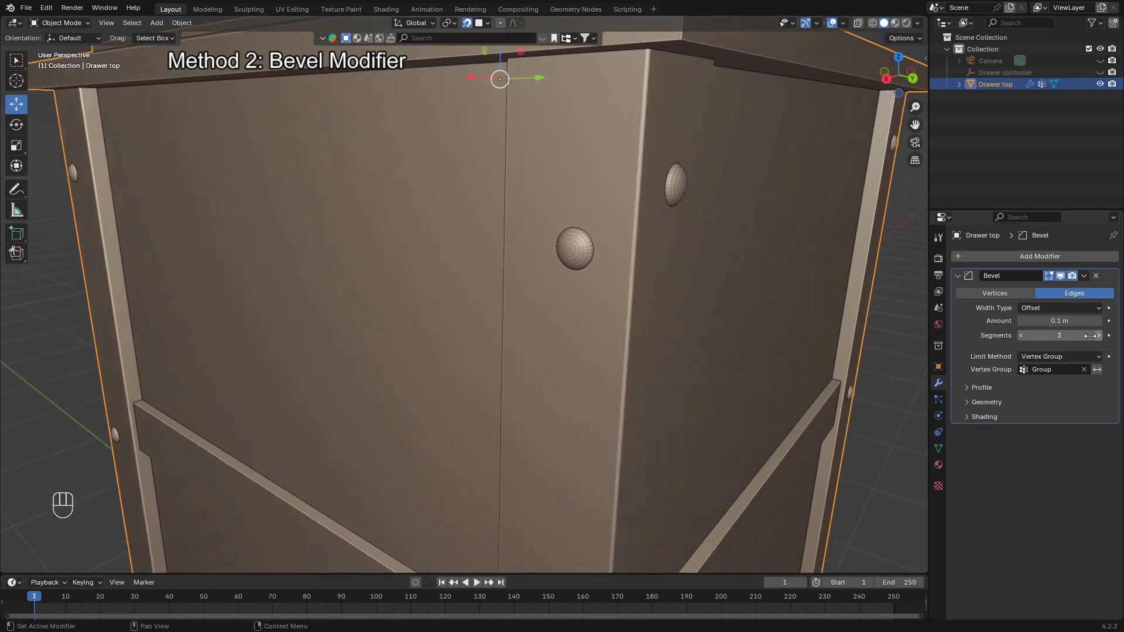
pyautogui.click(1021, 336)
pyautogui.click(1021, 335)
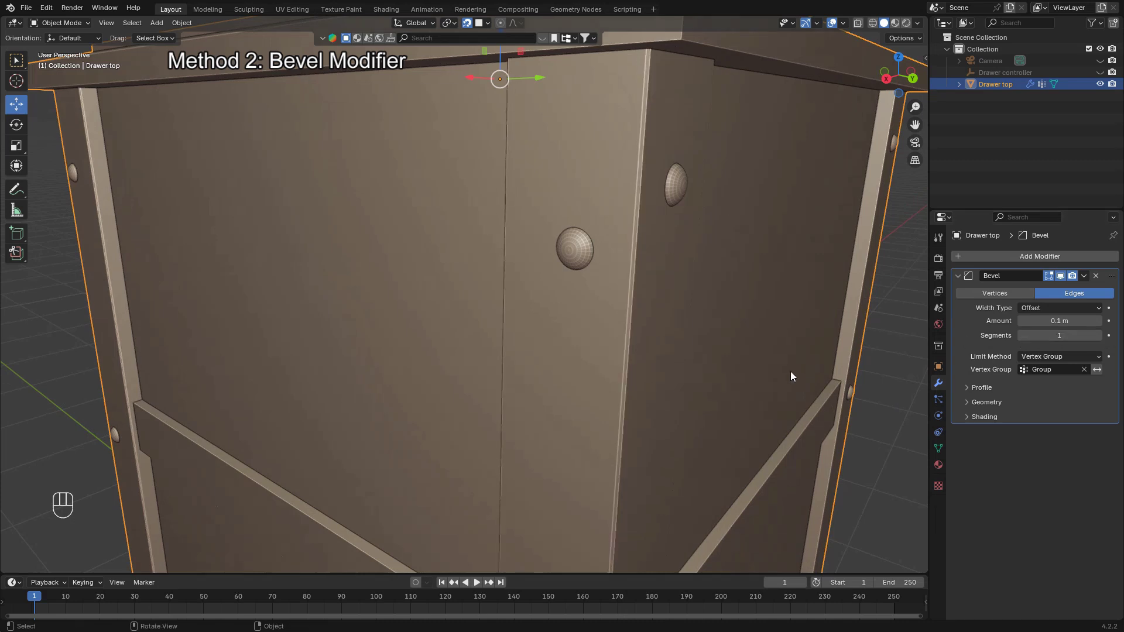
pyautogui.scroll(3, 745, 364)
pyautogui.keyDown('shift'); pyautogui.moveTo(745, 364); pyautogui.dragTo(703, 370, button='middle'); pyautogui.keyUp('shift')
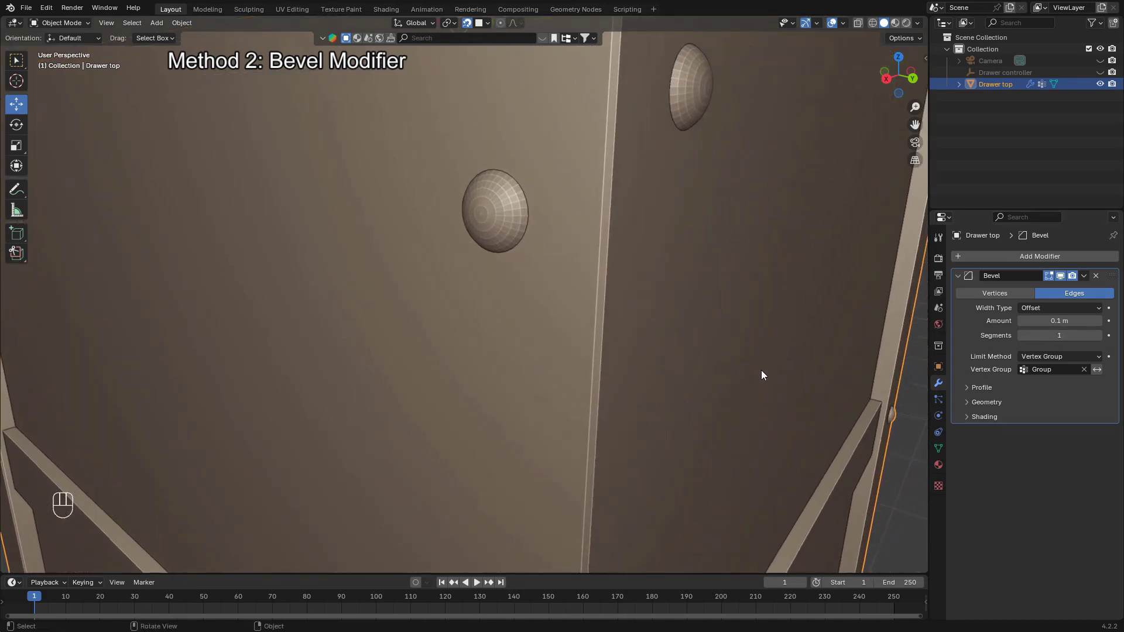
pyautogui.click(1099, 335)
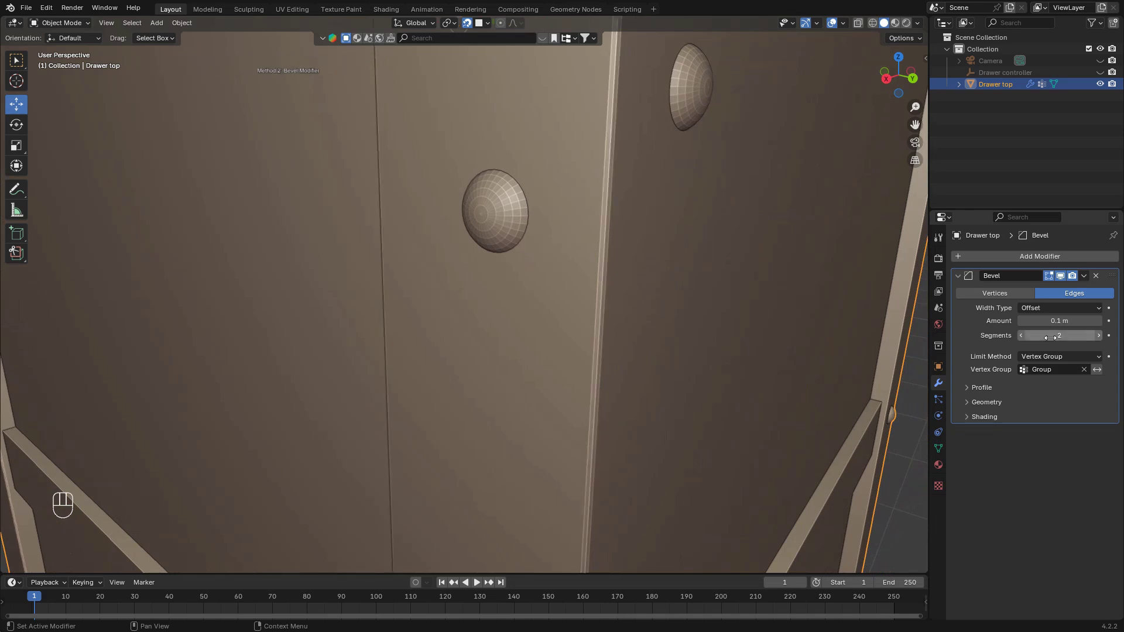
pyautogui.click(1020, 336)
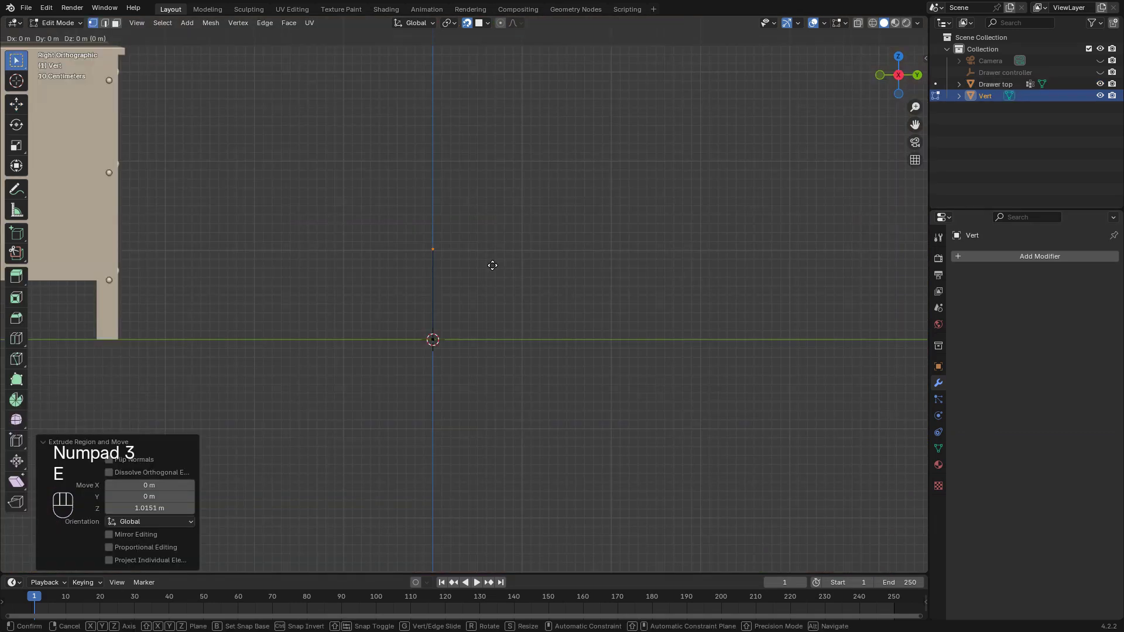
# Step: Extrude three edges from the line's upper vertex: about 1.44 m along Y and 0.36 m up, 0.74 m up, and -1.23 m along Y and 0.56 m up
pyautogui.click(621, 233)
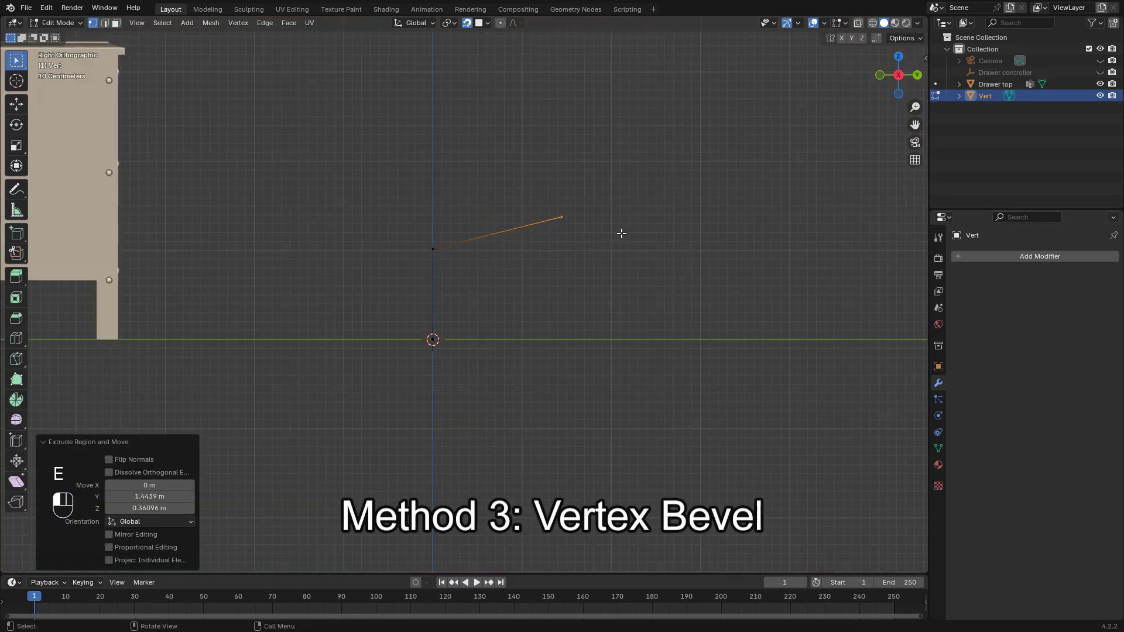
pyautogui.press('e')
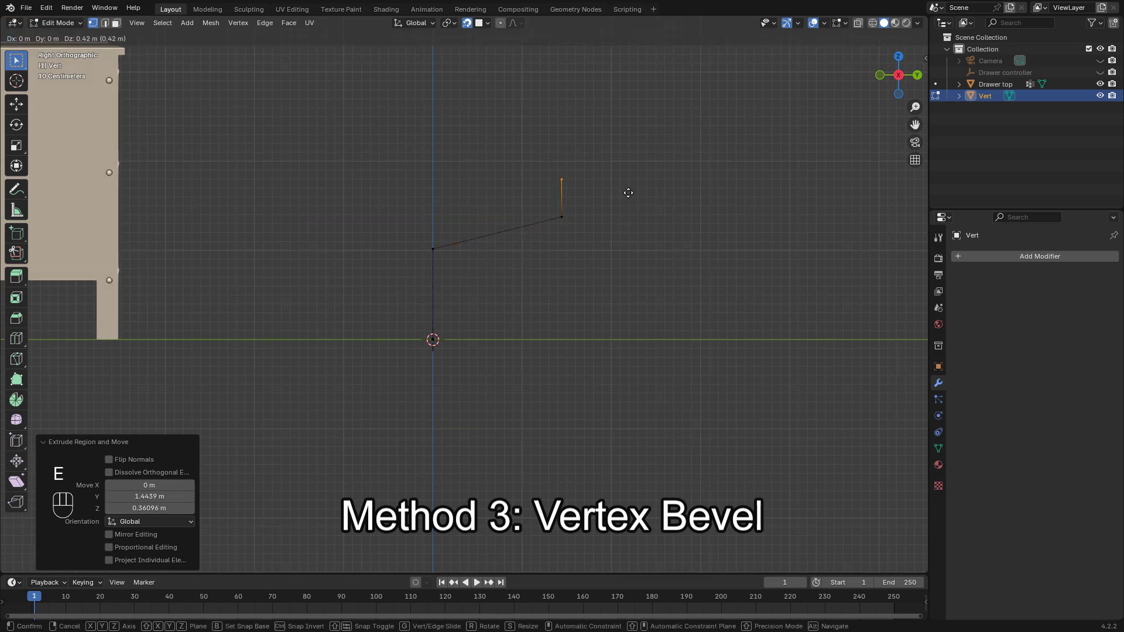
pyautogui.click(632, 171)
pyautogui.press('e')
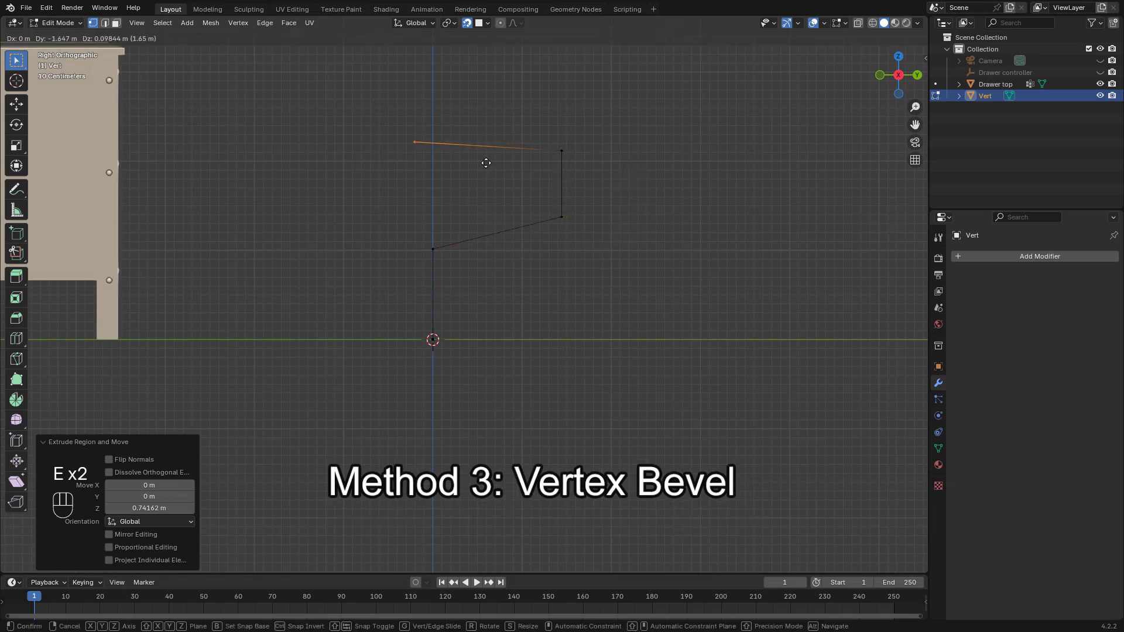
pyautogui.click(533, 121)
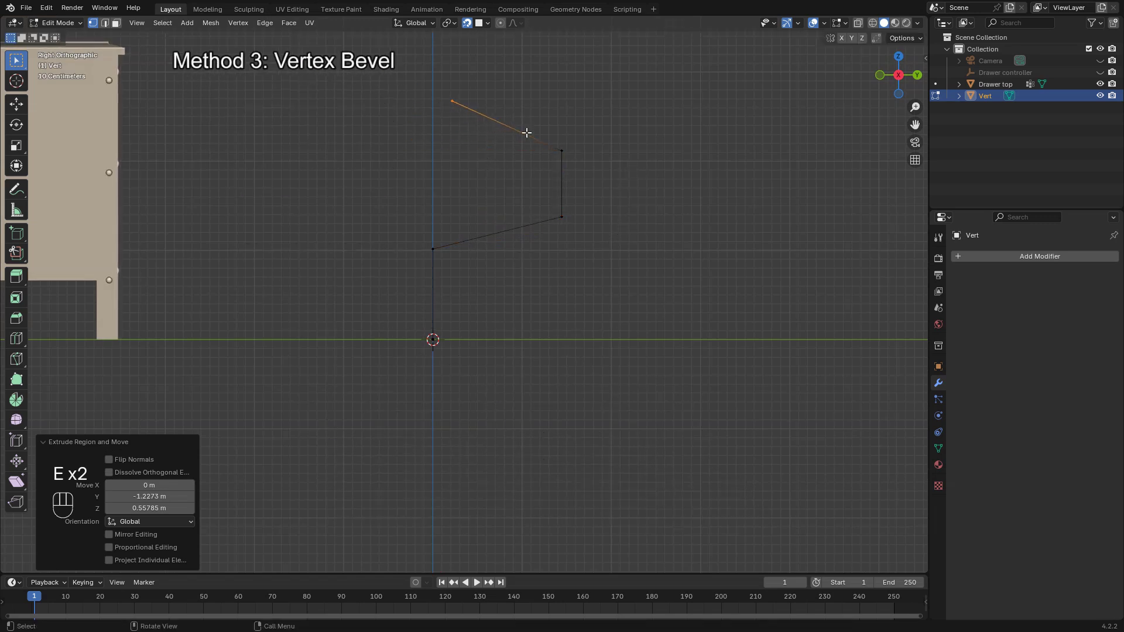
# Step: Vertex-bevel all corners of the line with four segments and a width of about 0.194 m, and return to Object Mode
pyautogui.click(514, 296)
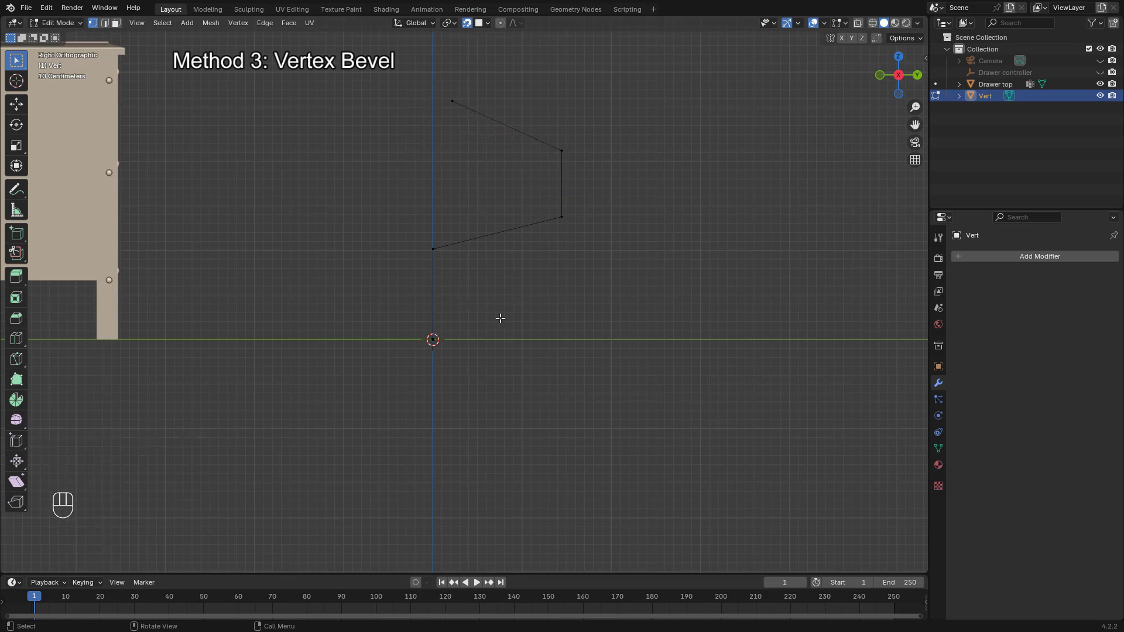
pyautogui.press('a')
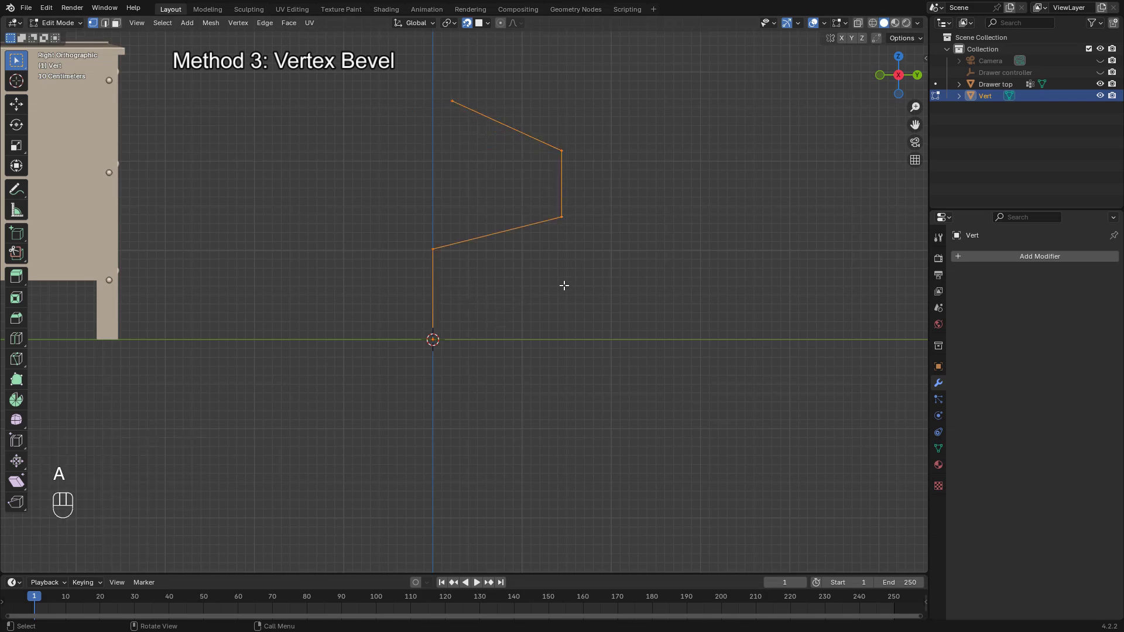
pyautogui.hotkey('ctrl', 'shift', 'b')
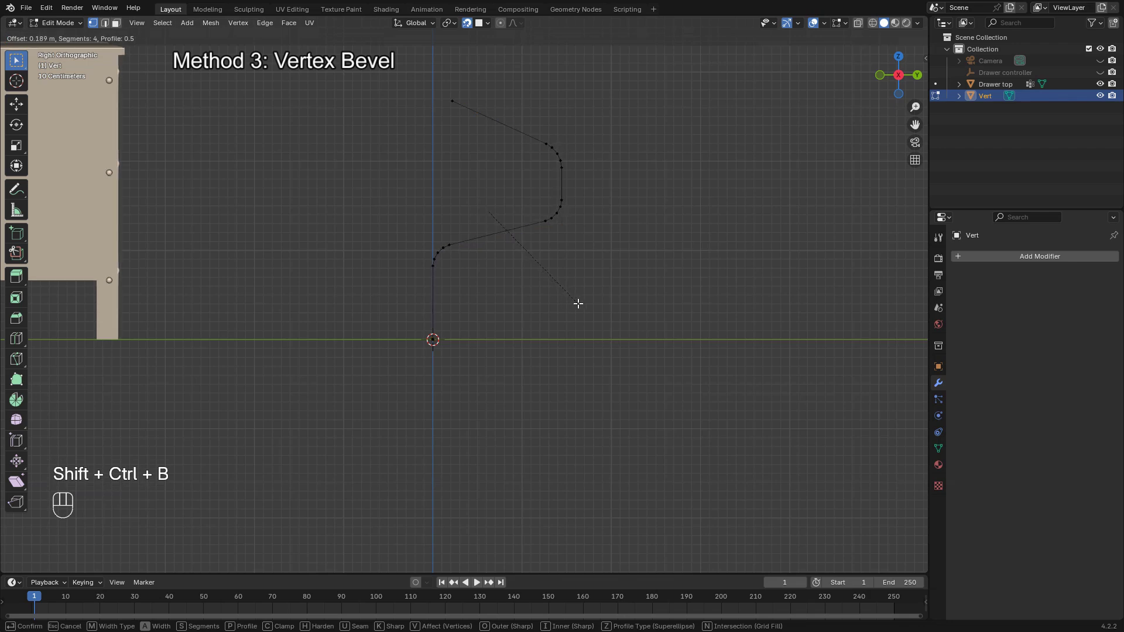
pyautogui.click(578, 303)
pyautogui.scroll(1, 579, 301)
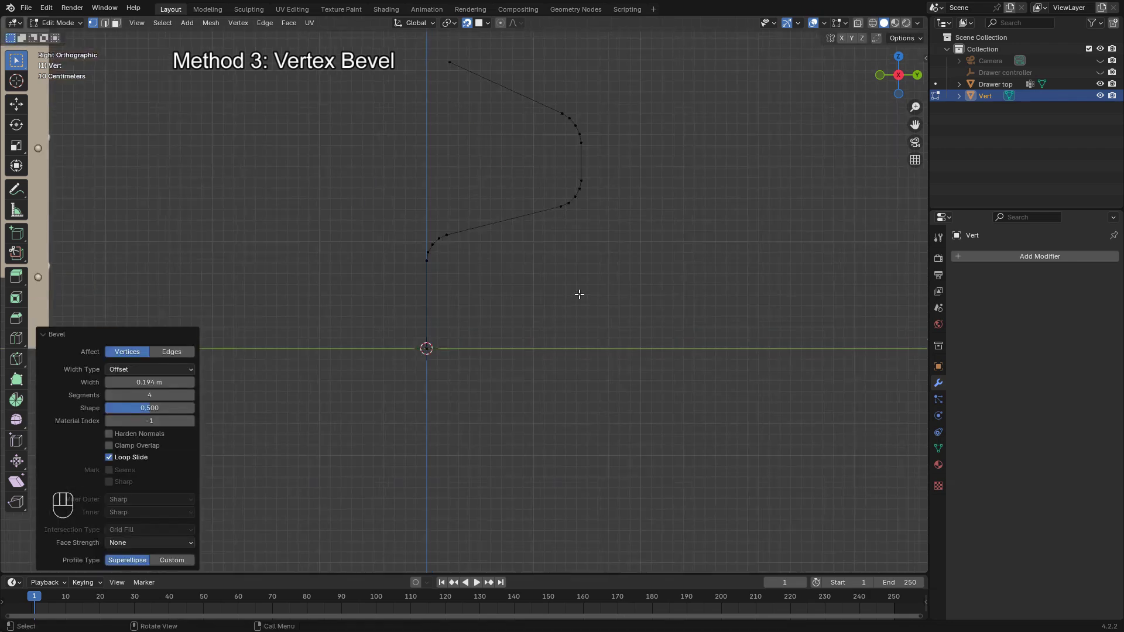
pyautogui.keyDown('shift'); pyautogui.moveTo(579, 294); pyautogui.dragTo(670, 233, button='middle'); pyautogui.keyUp('shift')
pyautogui.press('Tab')
pyautogui.click(643, 315)
pyautogui.click(609, 237)
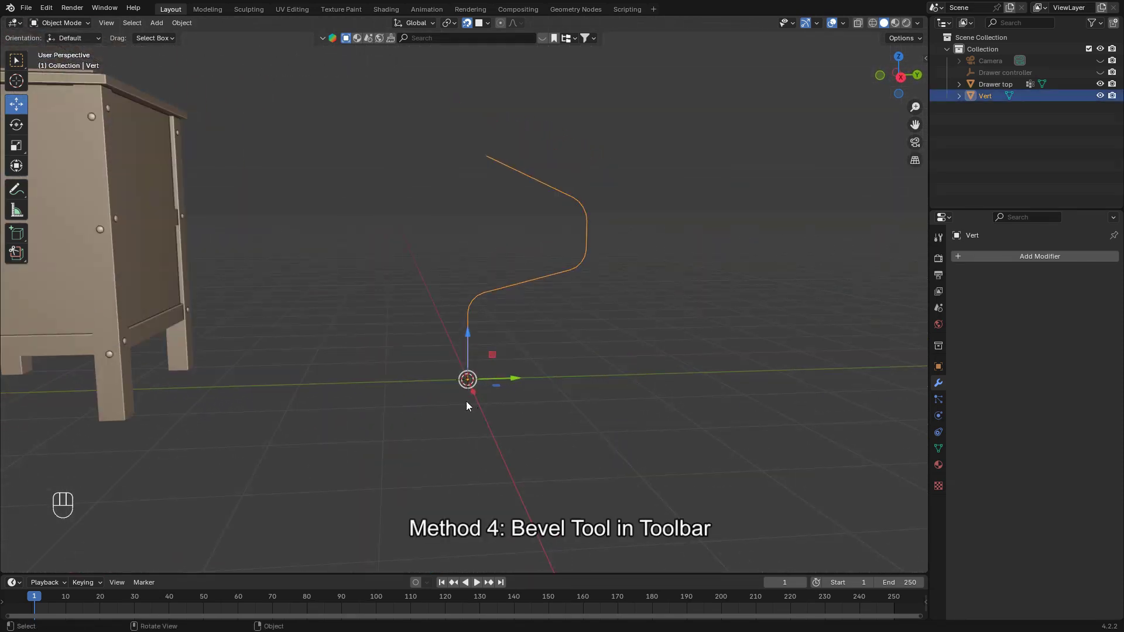
# Step: Switch to the nightstand and, in Edit Mode with edge selection, select the outer vertical edge of its left front leg
pyautogui.keyDown('shift'); pyautogui.moveTo(467, 402); pyautogui.dragTo(700, 384, button='middle'); pyautogui.keyUp('shift')
pyautogui.moveTo(514, 368); pyautogui.dragTo(529, 306, button='middle')
pyautogui.click(497, 202)
pyautogui.keyDown('shift'); pyautogui.moveTo(497, 202); pyautogui.dragTo(537, 283, button='middle'); pyautogui.keyUp('shift')
pyautogui.scroll(3, 538, 282)
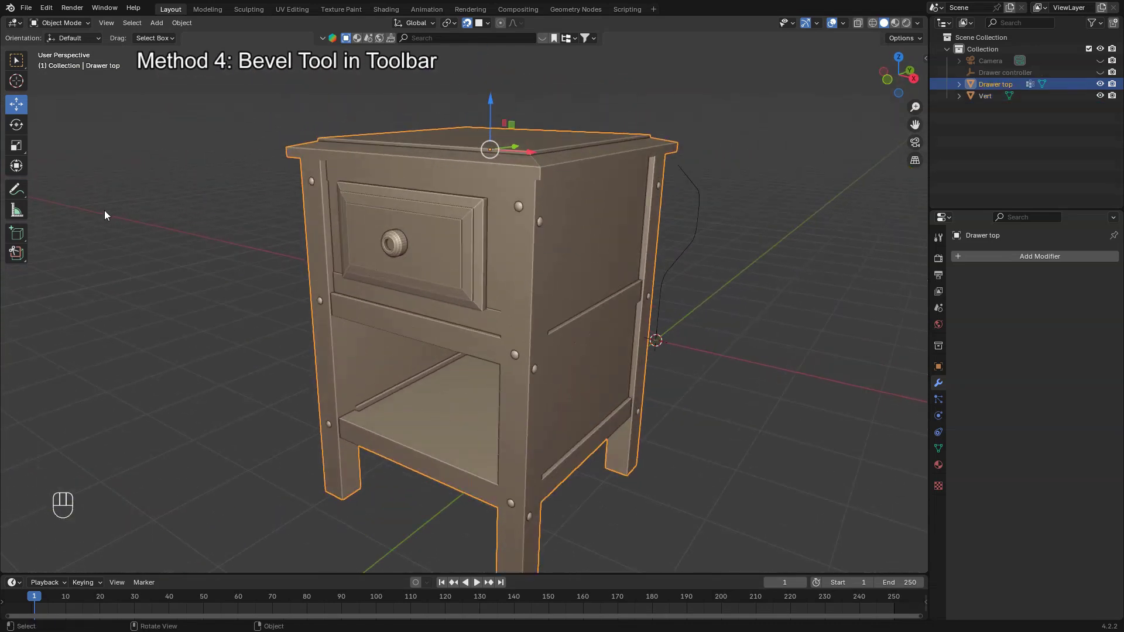
pyautogui.press('Tab')
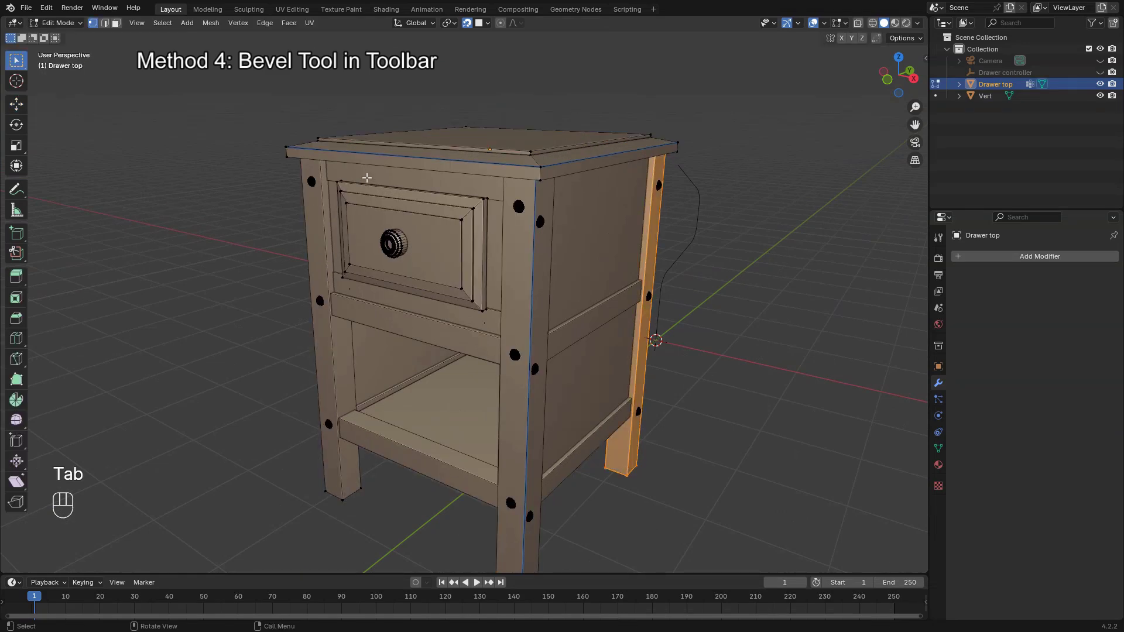
pyautogui.moveTo(338, 321); pyautogui.dragTo(438, 266, button='middle')
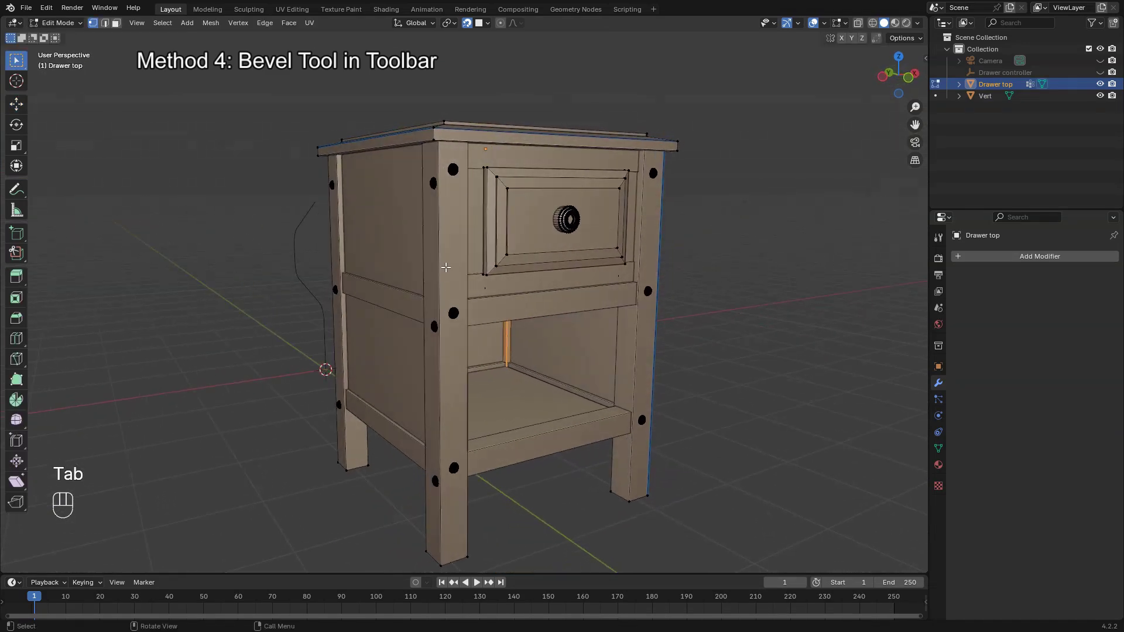
pyautogui.press('2')
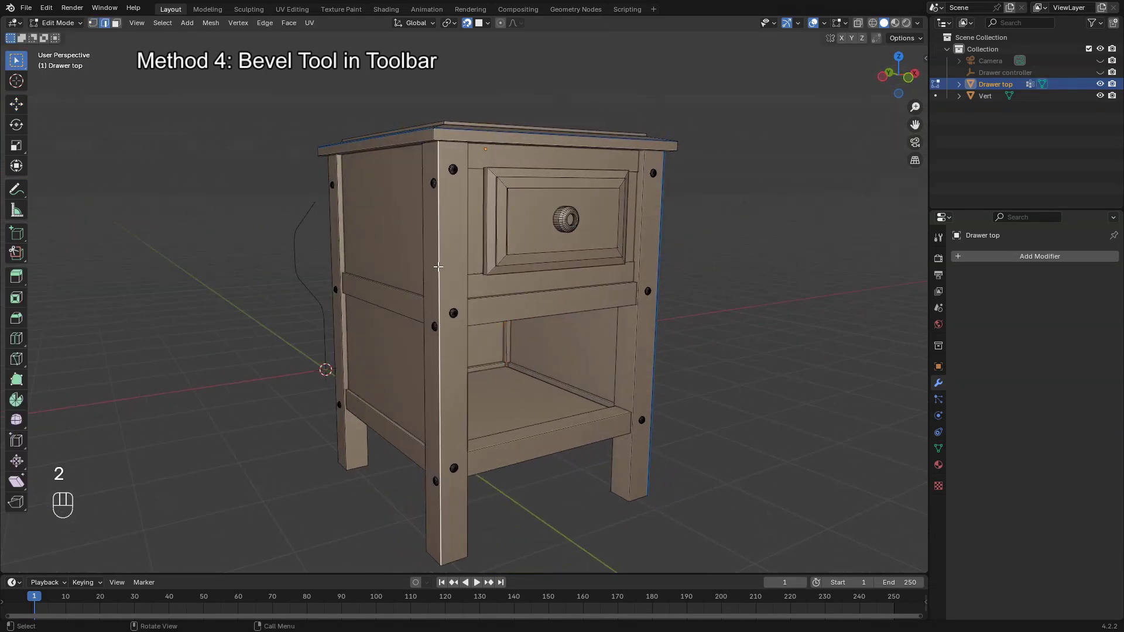
pyautogui.moveTo(474, 315); pyautogui.dragTo(447, 310, button='middle')
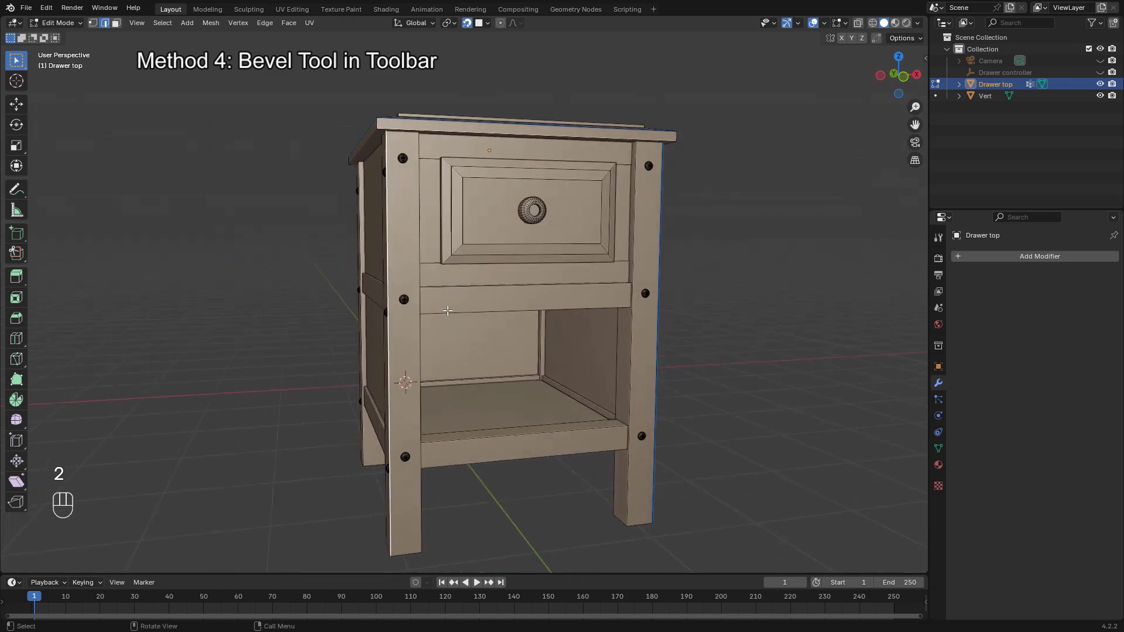
# Step: Bevel the selected front leg edge with the Bevel tool's handle to a width of about 0.068 m
pyautogui.click(14, 321)
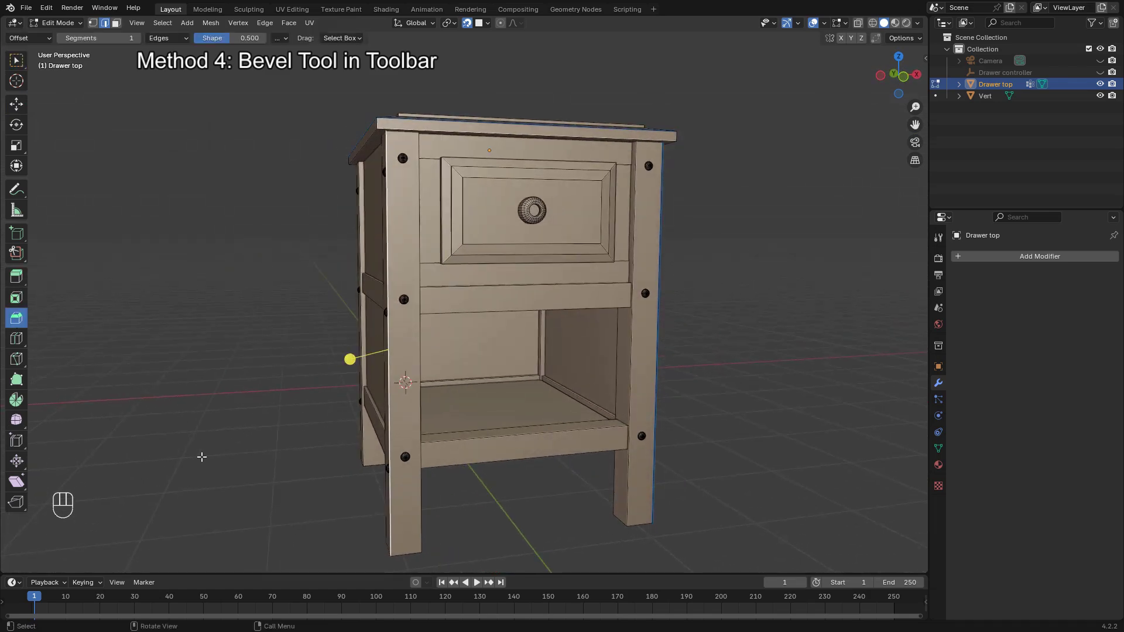
pyautogui.moveTo(349, 359); pyautogui.dragTo(332, 353)
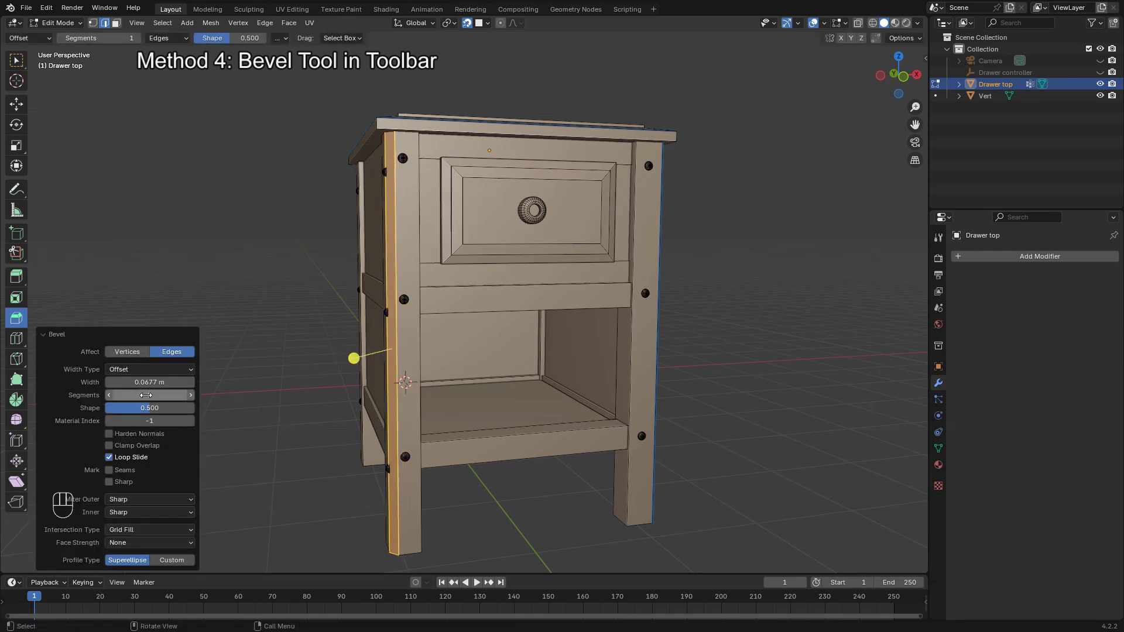
pyautogui.scroll(2, 250, 368)
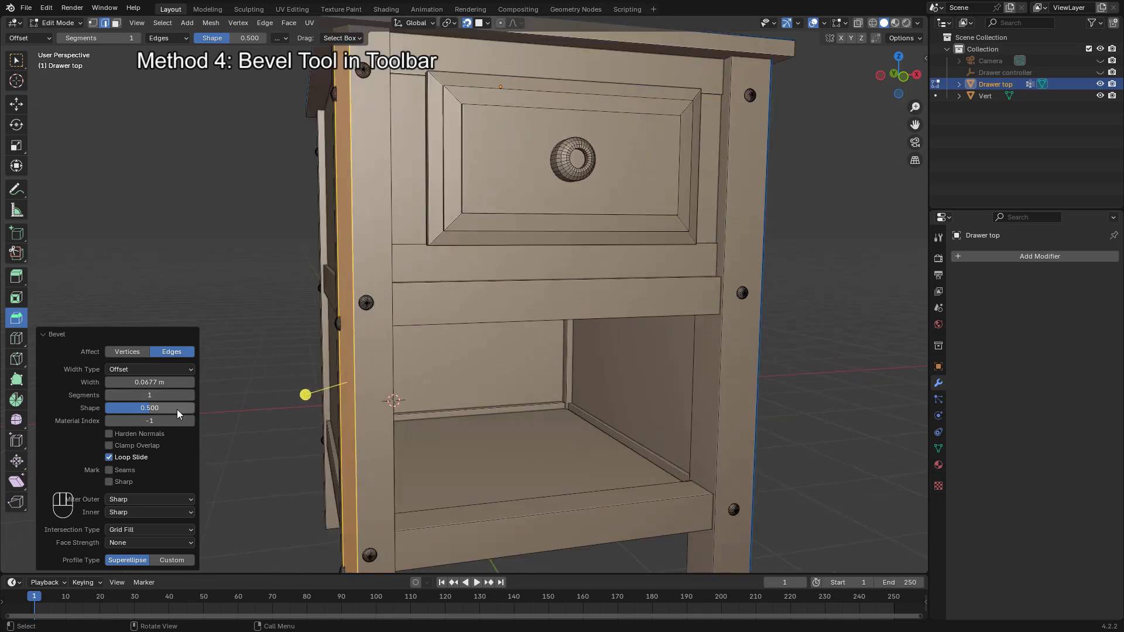
# Step: Increase the number of segments in the front leg edge's bevel to round it
pyautogui.click(192, 396)
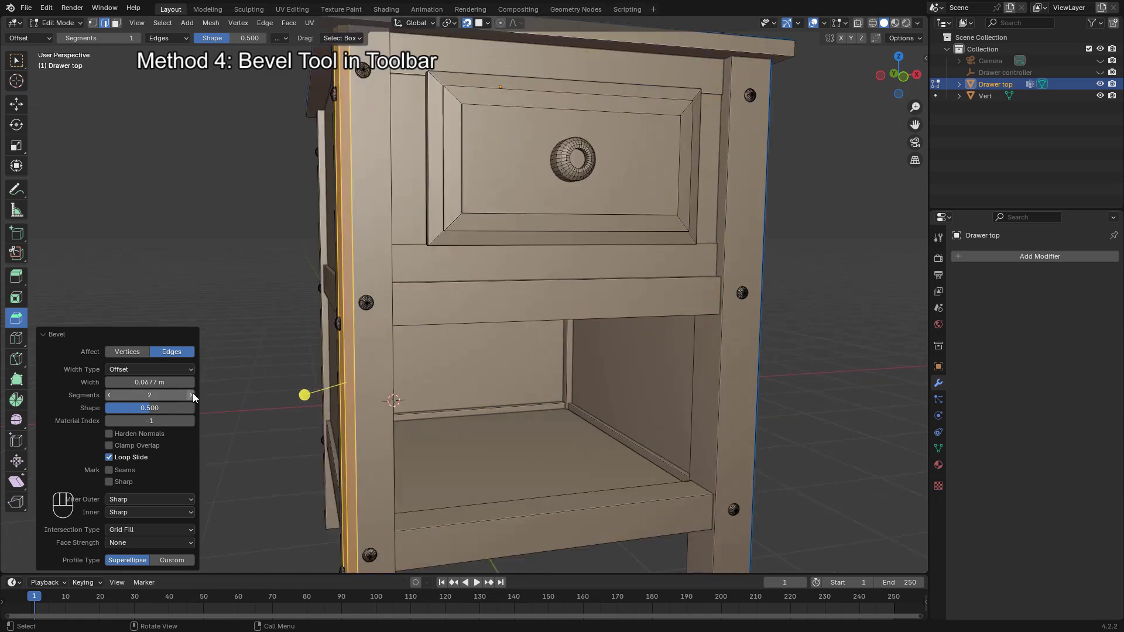
pyautogui.click(192, 395)
pyautogui.click(192, 395)
pyautogui.moveTo(256, 384); pyautogui.dragTo(298, 386, button='middle')
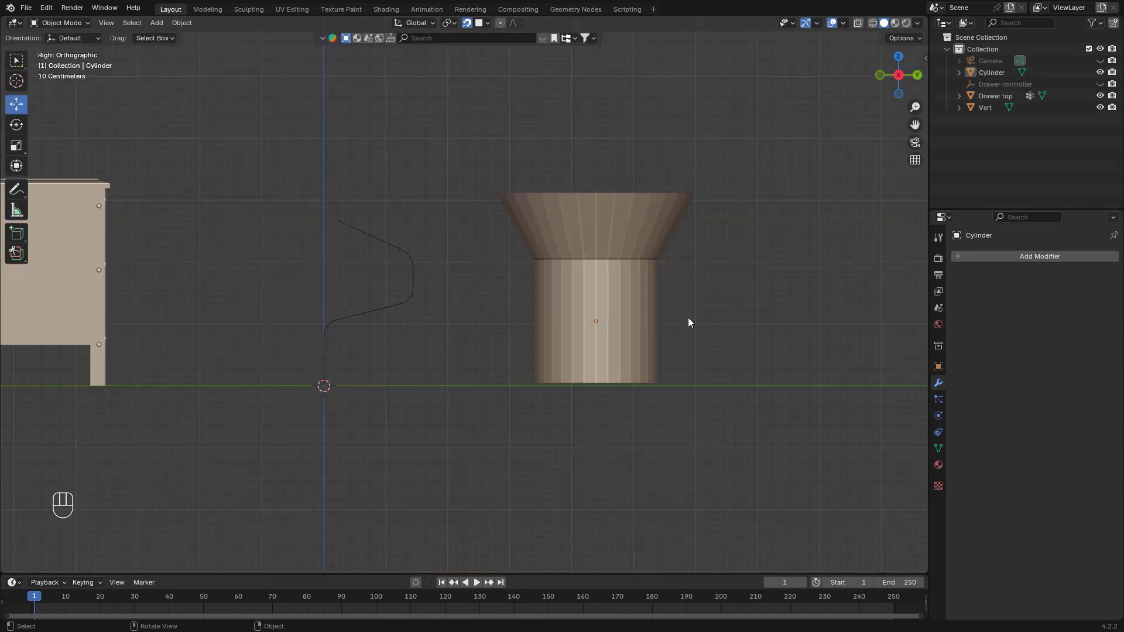
# Step: Enter Edit Mode on the flared cylinder and select the edge loop where its straight body meets the flared upper part
pyautogui.moveTo(688, 322); pyautogui.dragTo(588, 310, button='middle')
pyautogui.click(587, 310)
pyautogui.keyDown('shift'); pyautogui.moveTo(661, 320); pyautogui.dragTo(580, 328, button='middle'); pyautogui.keyUp('shift')
pyautogui.press('Tab')
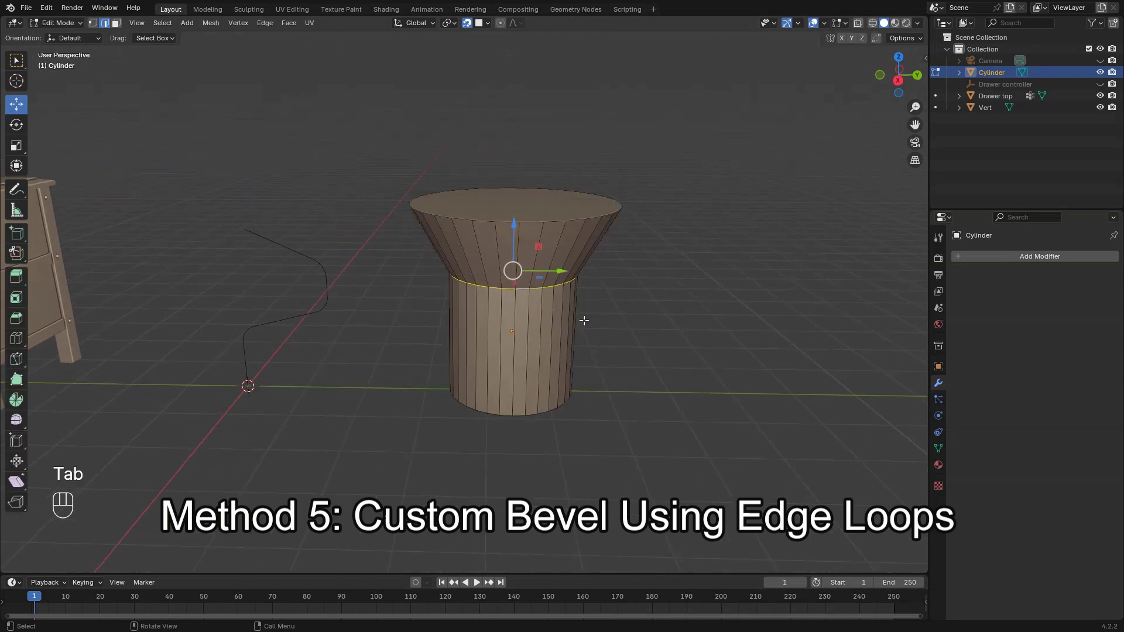
pyautogui.click(599, 303)
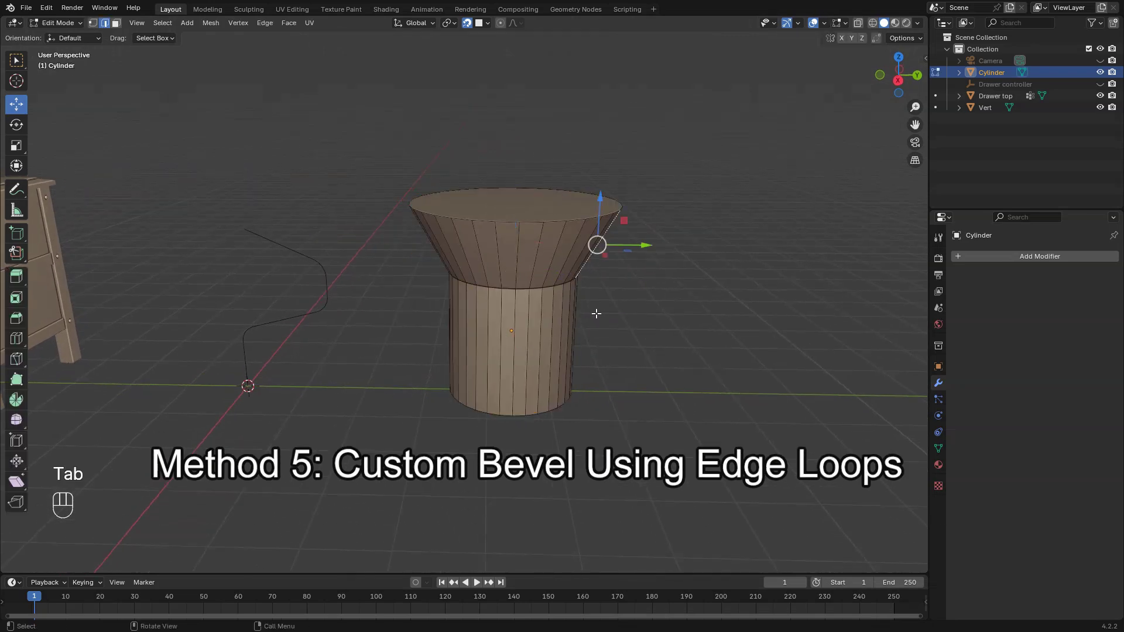
pyautogui.moveTo(599, 303); pyautogui.dragTo(573, 288, button='middle')
pyautogui.click(682, 291)
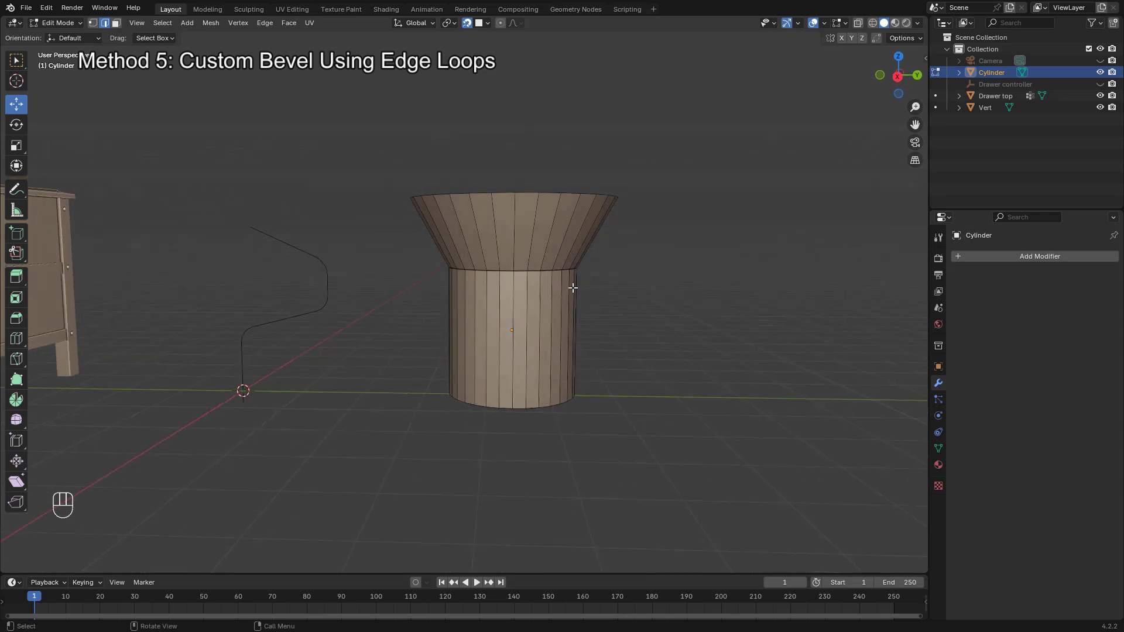
pyautogui.keyDown('alt'); pyautogui.click(532, 271); pyautogui.keyUp('alt')
pyautogui.moveTo(632, 291); pyautogui.dragTo(624, 309, button='middle')
# Step: Bevel the selected edge loop with four segments and an offset of about 0.365 m, and return to Object Mode
pyautogui.hotkey('ctrl', 'b')
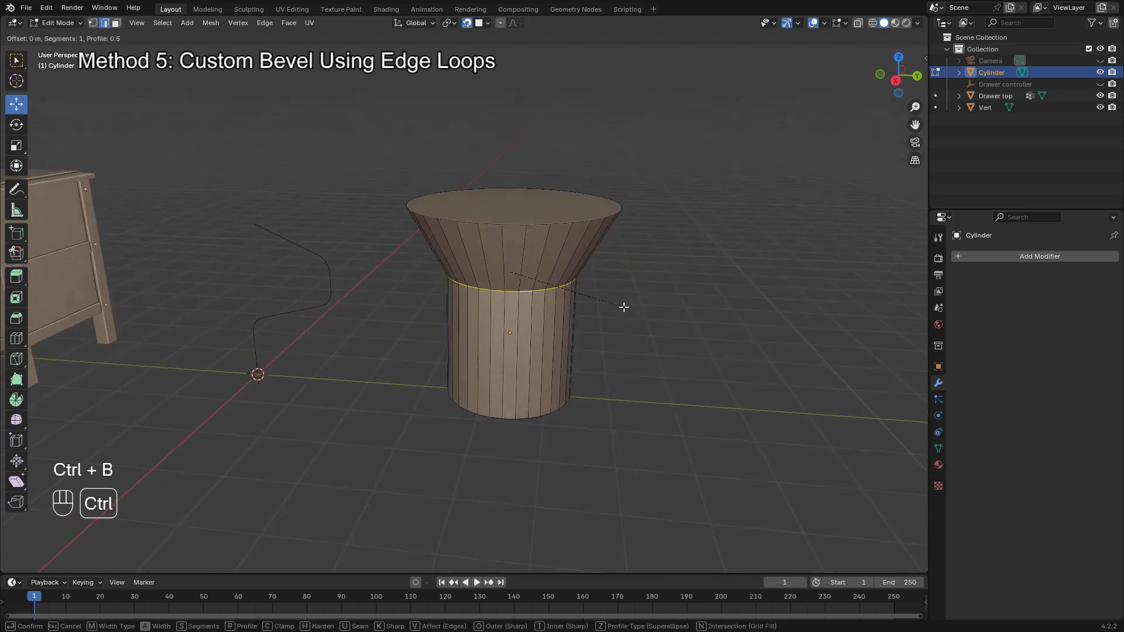
pyautogui.scroll(2, 634, 333)
pyautogui.scroll(3, 635, 334)
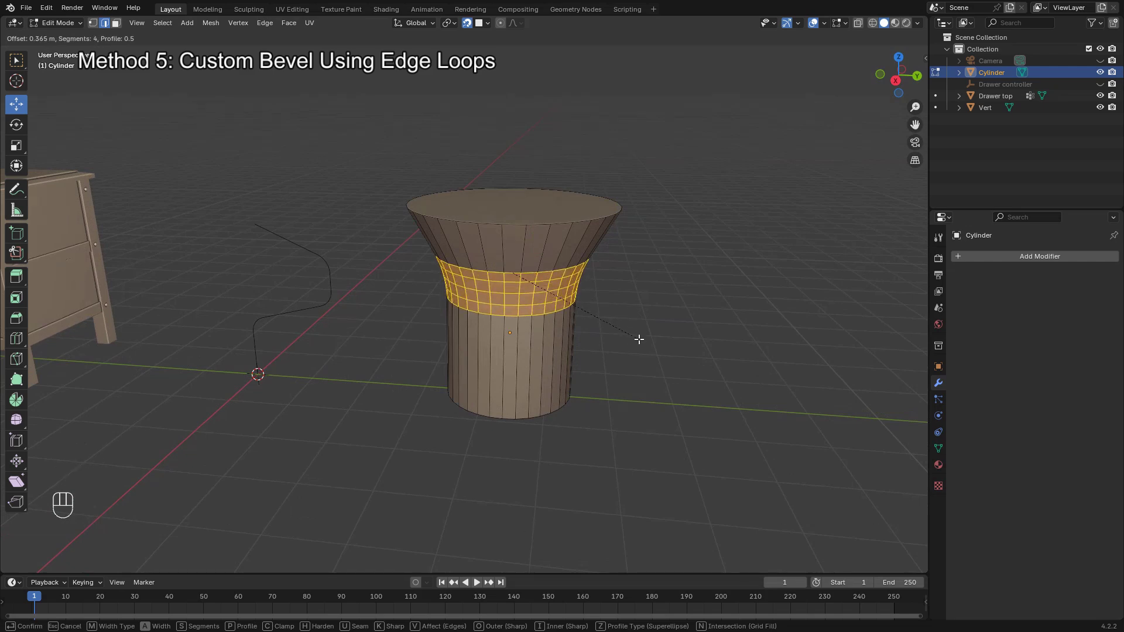
pyautogui.click(639, 340)
pyautogui.moveTo(637, 336); pyautogui.dragTo(652, 301, button='middle')
pyautogui.press('Tab')
pyautogui.click(646, 315)
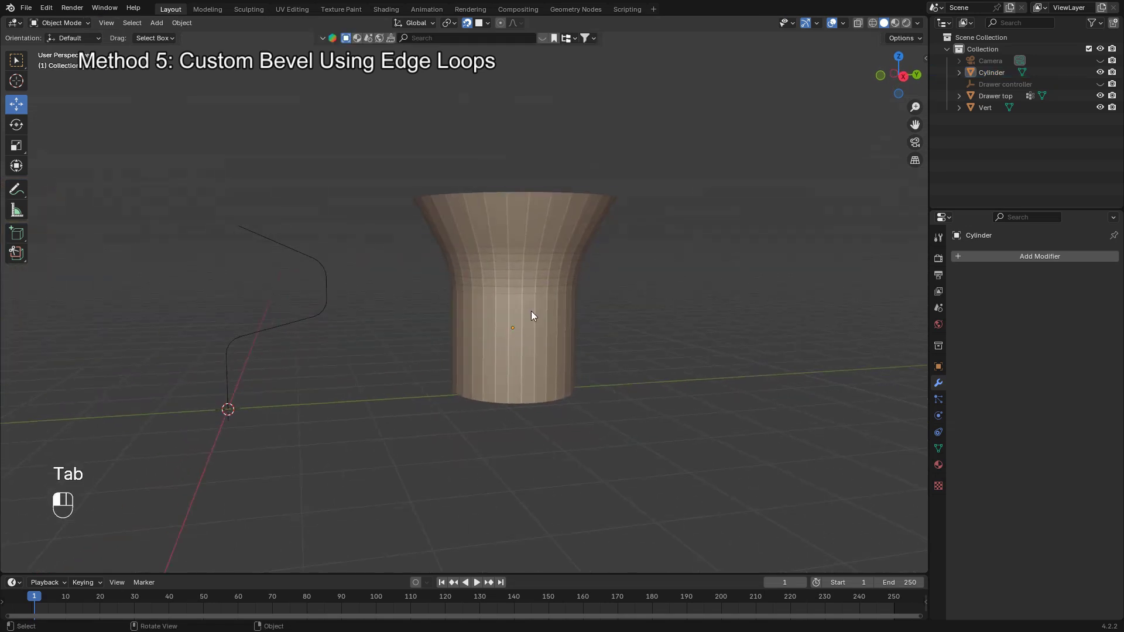
# Step: Shade the cylinder smooth by angle and deselect it
pyautogui.click(532, 314)
pyautogui.rightClick(532, 314)
pyautogui.click(532, 311)
pyautogui.click(651, 300)
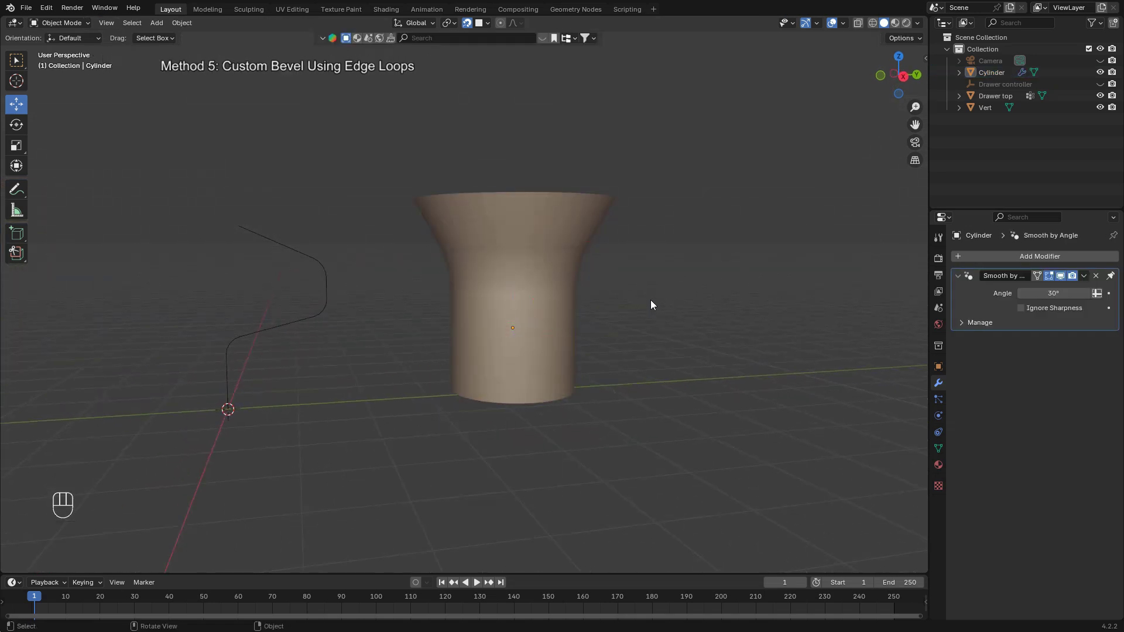
pyautogui.moveTo(651, 300); pyautogui.dragTo(614, 321, button='middle')
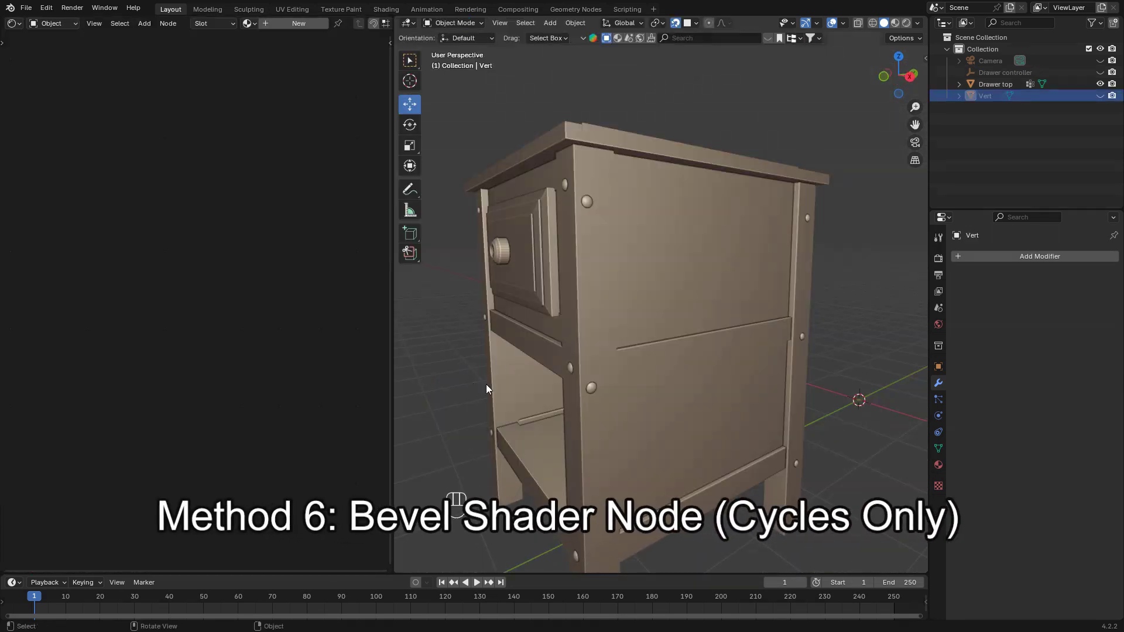
# Step: Select the nightstand to show its material nodes and switch the viewport to rendered shading
pyautogui.click(614, 315)
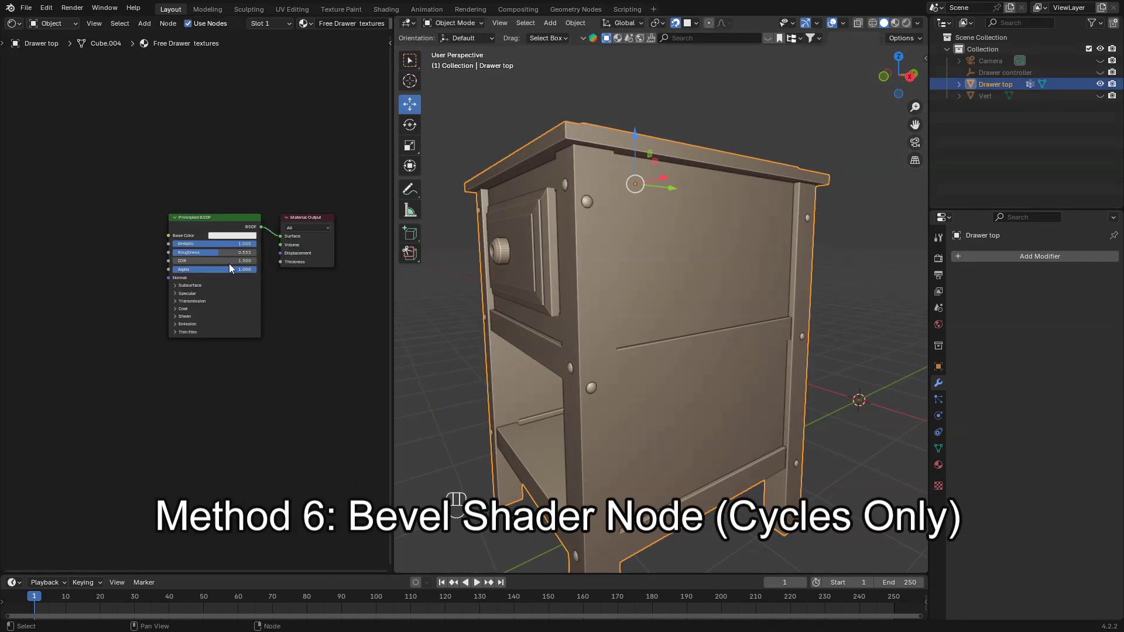
pyautogui.click(231, 237)
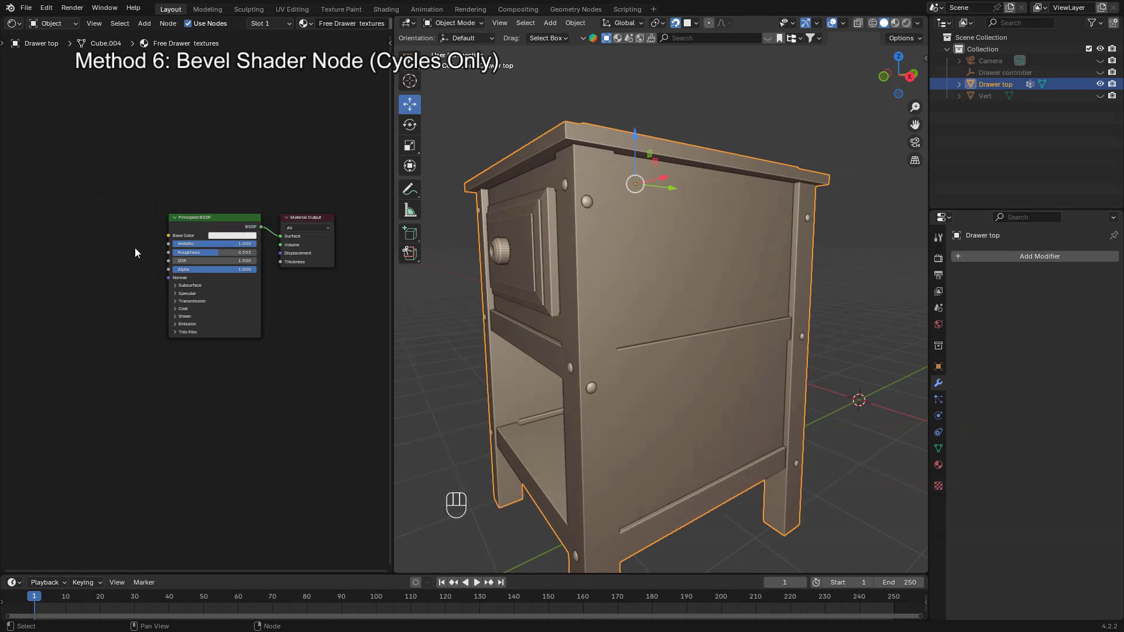
pyautogui.click(907, 22)
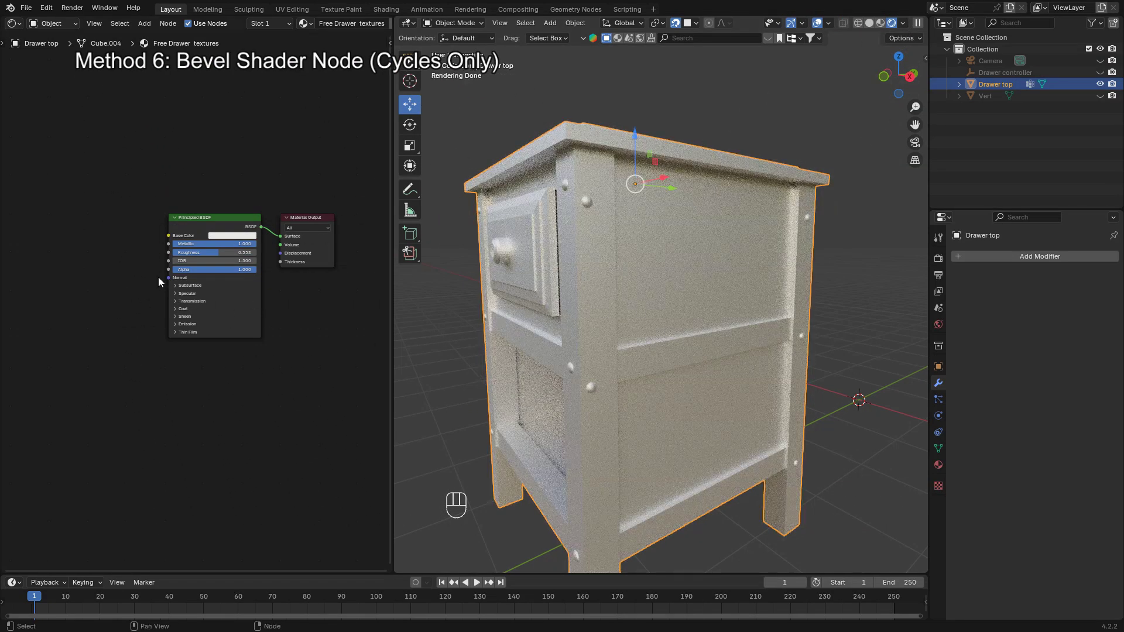
# Step: Add a Bevel node connected to the Normal input of the nightstand material's Principled BSDF
pyautogui.moveTo(168, 277); pyautogui.dragTo(90, 295)
pyautogui.write('be')
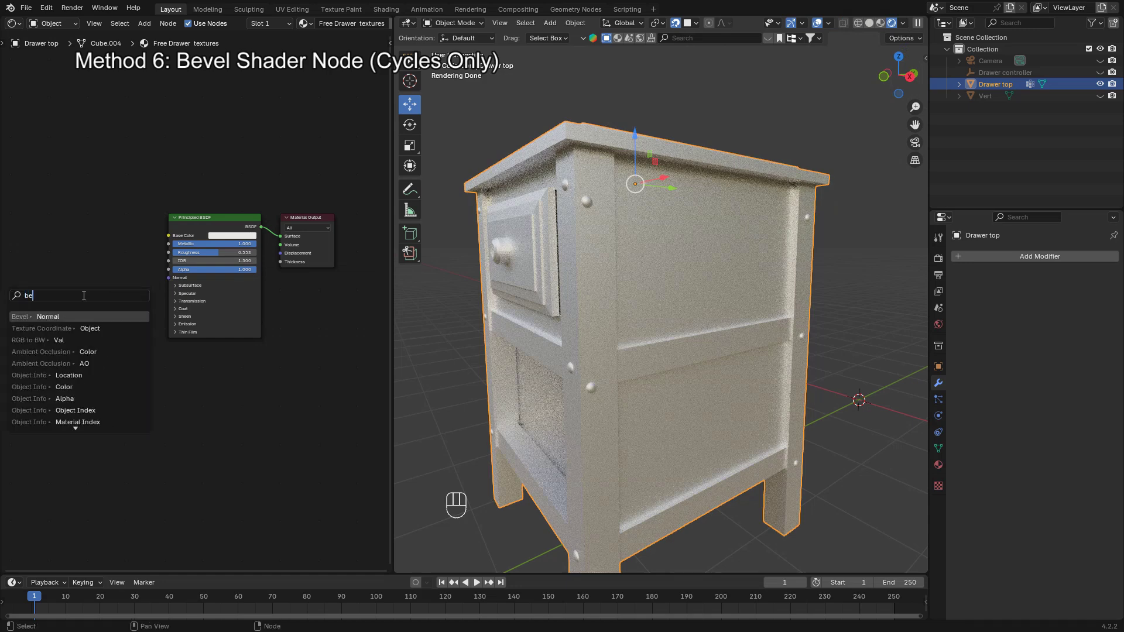
pyautogui.write('v')
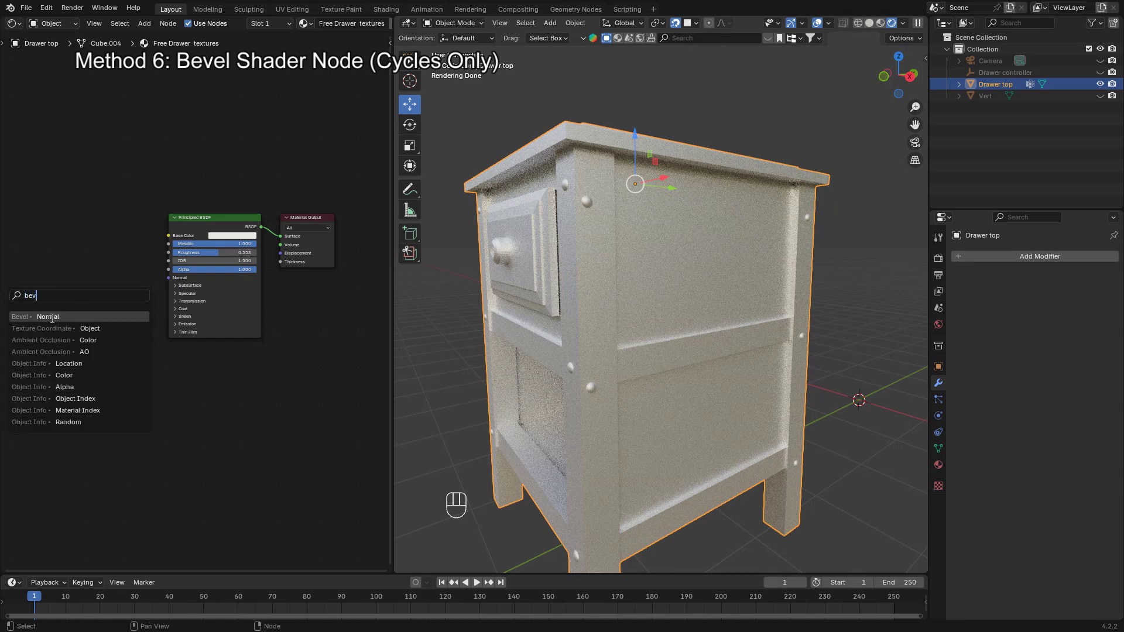
pyautogui.click(52, 318)
pyautogui.click(76, 306)
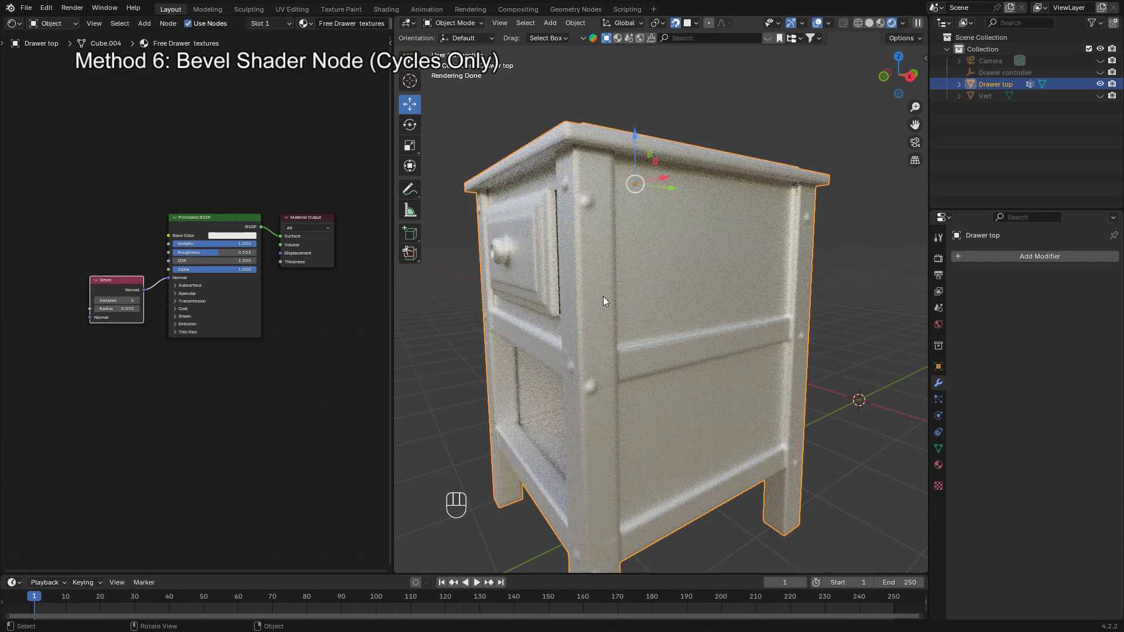
# Step: Try lower sample counts on the Bevel node and raise the count again
pyautogui.click(96, 300)
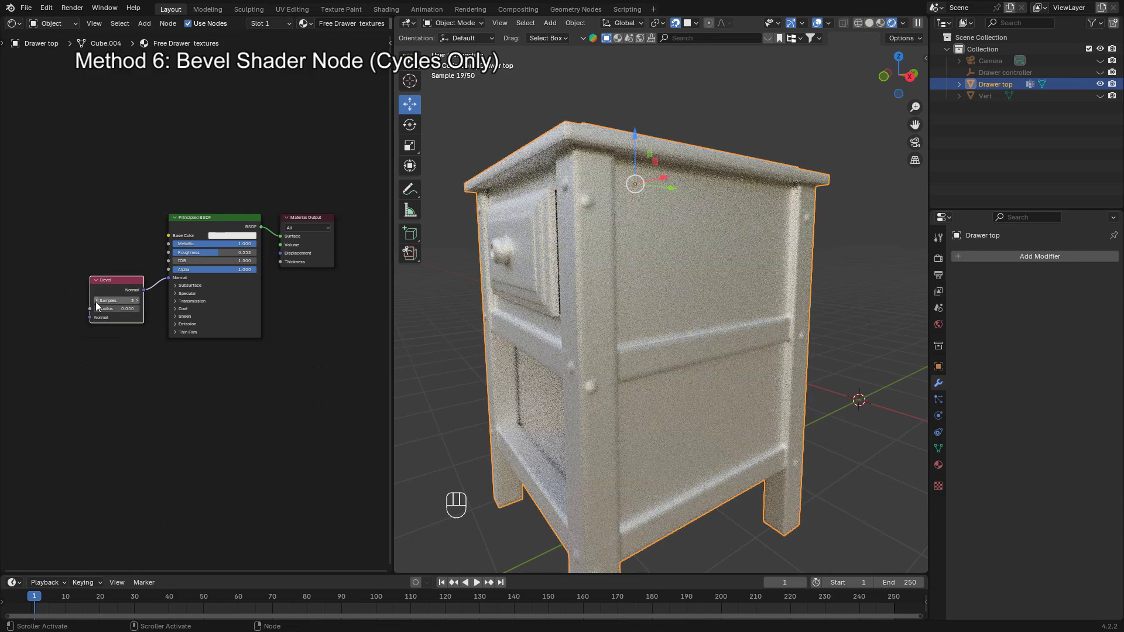
pyautogui.click(96, 301)
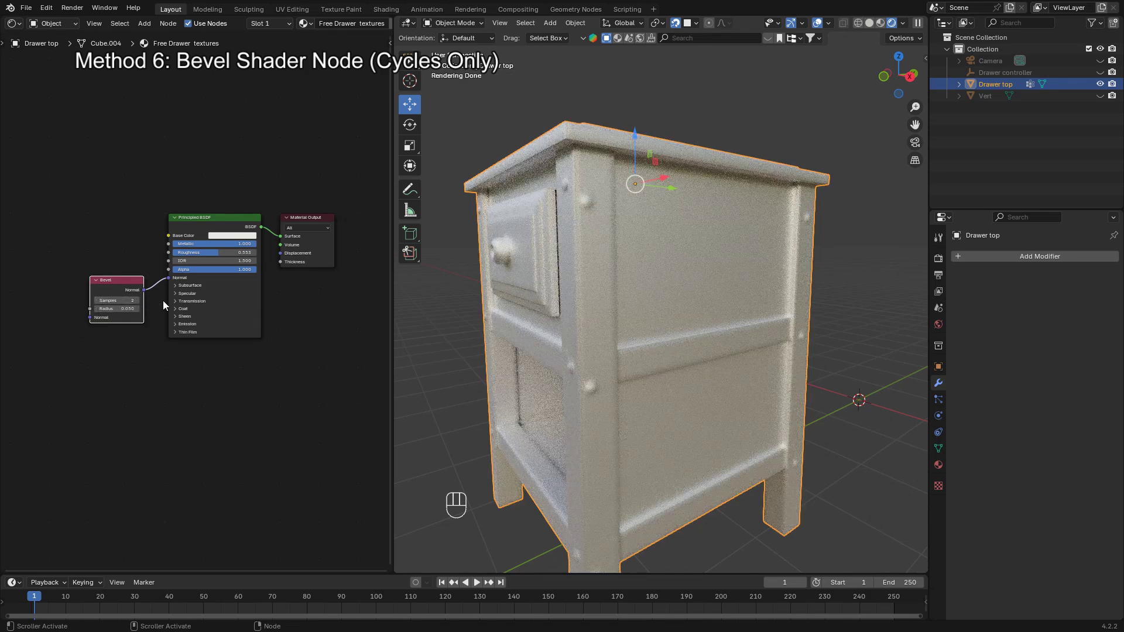
pyautogui.click(137, 300)
pyautogui.click(138, 300)
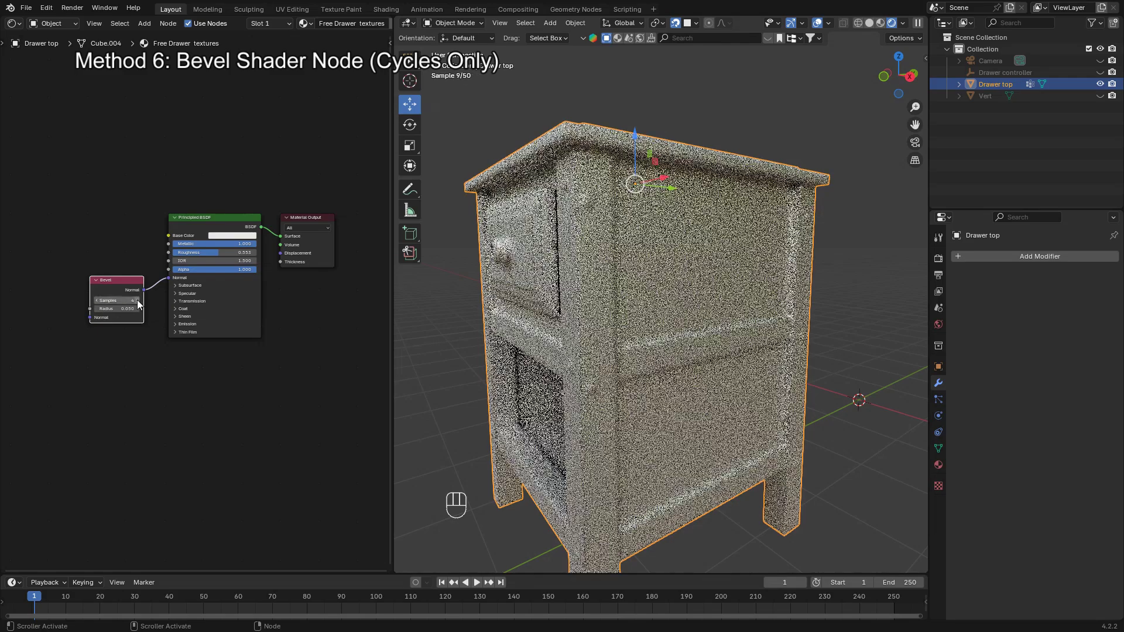